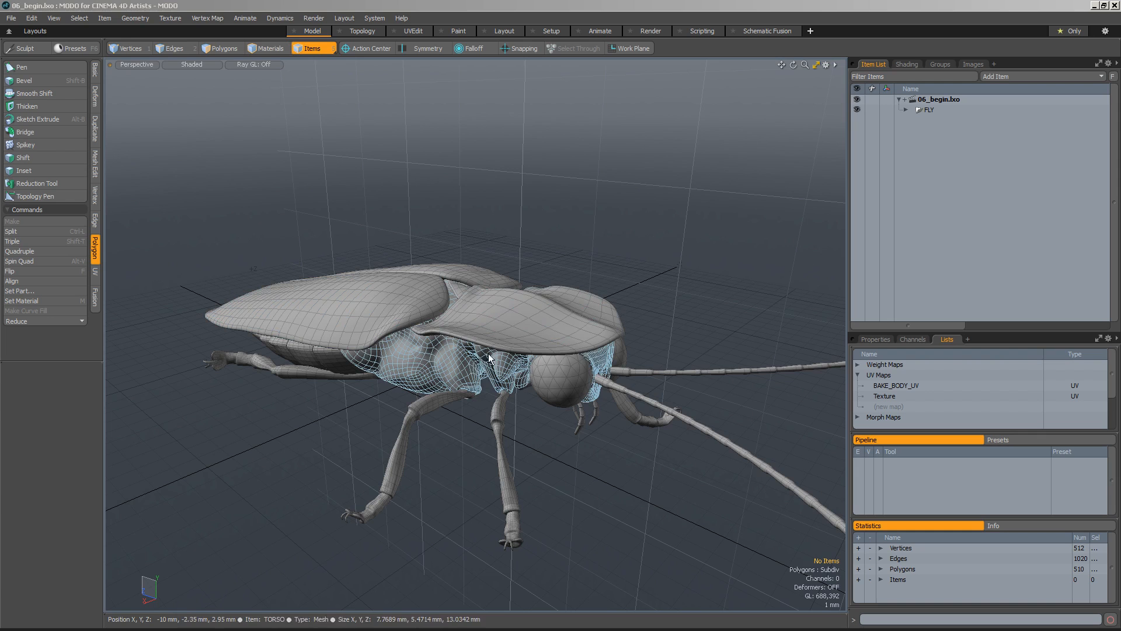
- Select the wing armor, head armor and torso meshes one at a time directly on the fly model, ending with the left wing armor
{"action": "left_click", "coordinate": [517, 309]}
{"action": "left_click", "coordinate": [477, 268]}
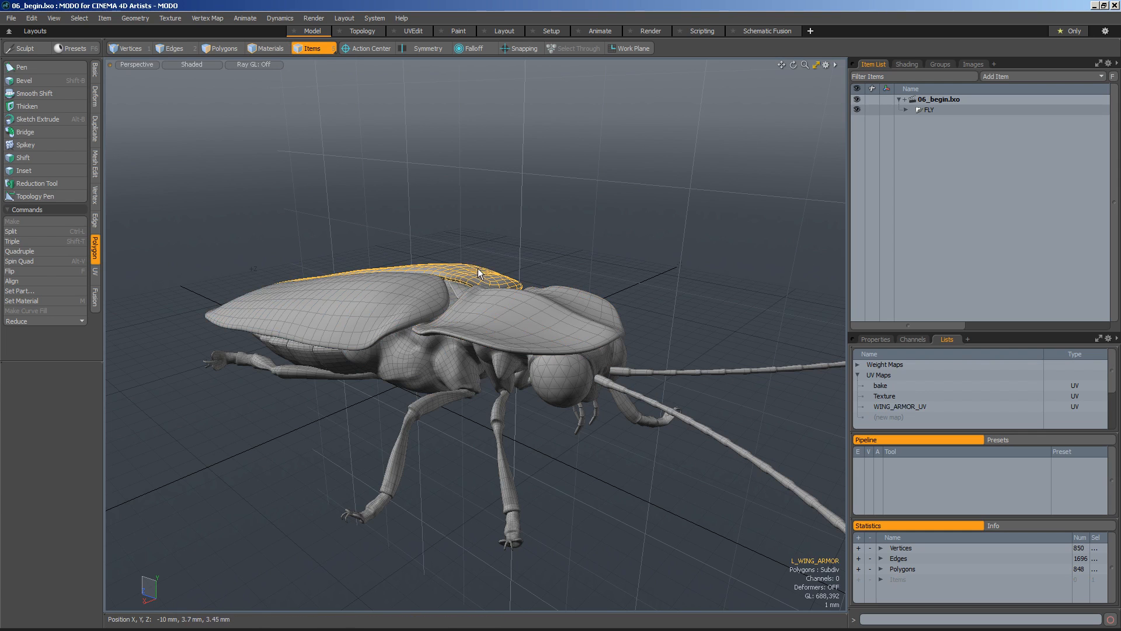
{"action": "left_click", "coordinate": [393, 293]}
{"action": "left_click", "coordinate": [483, 330]}
{"action": "left_click", "coordinate": [445, 349]}
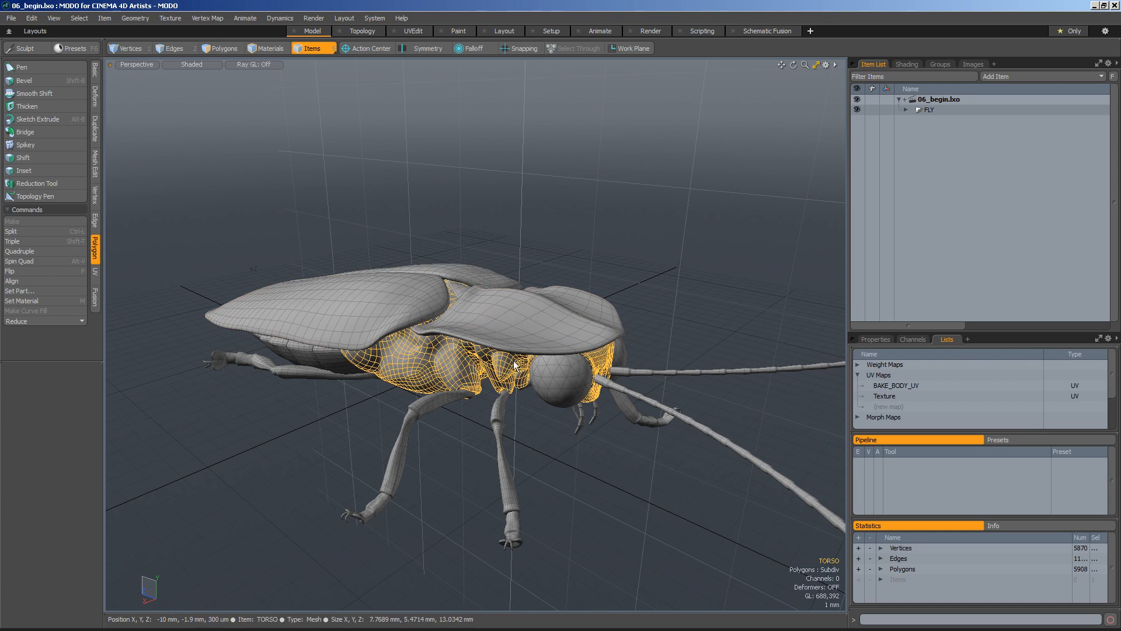
{"action": "left_click", "coordinate": [328, 299]}
{"action": "left_click", "coordinate": [325, 361]}
{"action": "left_click", "coordinate": [394, 358]}
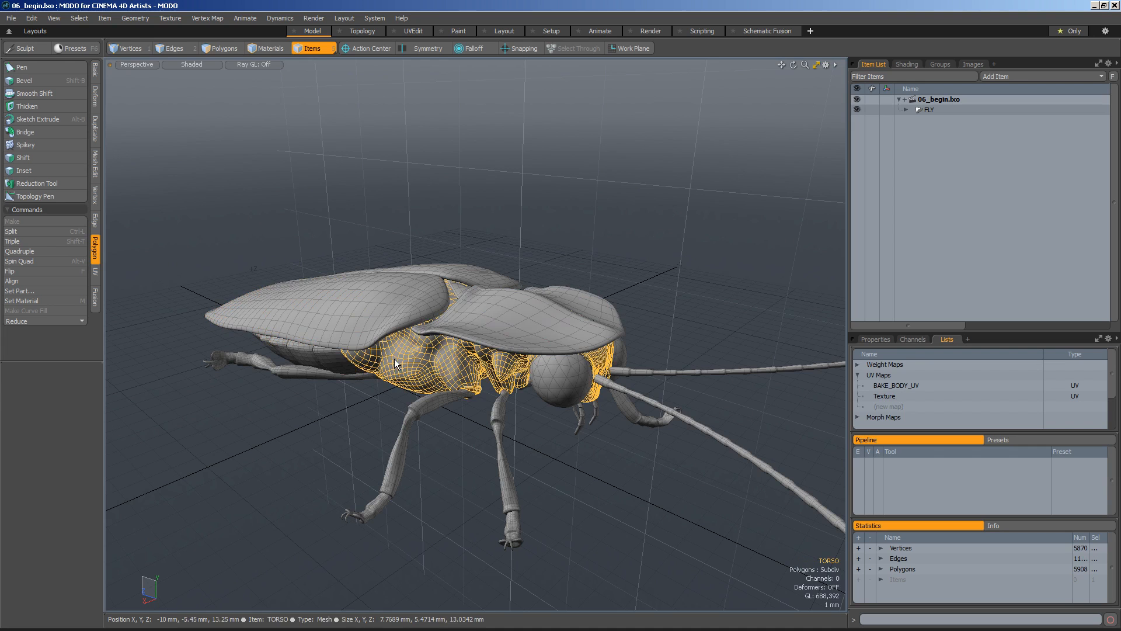
{"action": "left_click", "coordinate": [494, 334]}
{"action": "left_click", "coordinate": [394, 307]}
{"action": "left_click", "coordinate": [496, 278]}
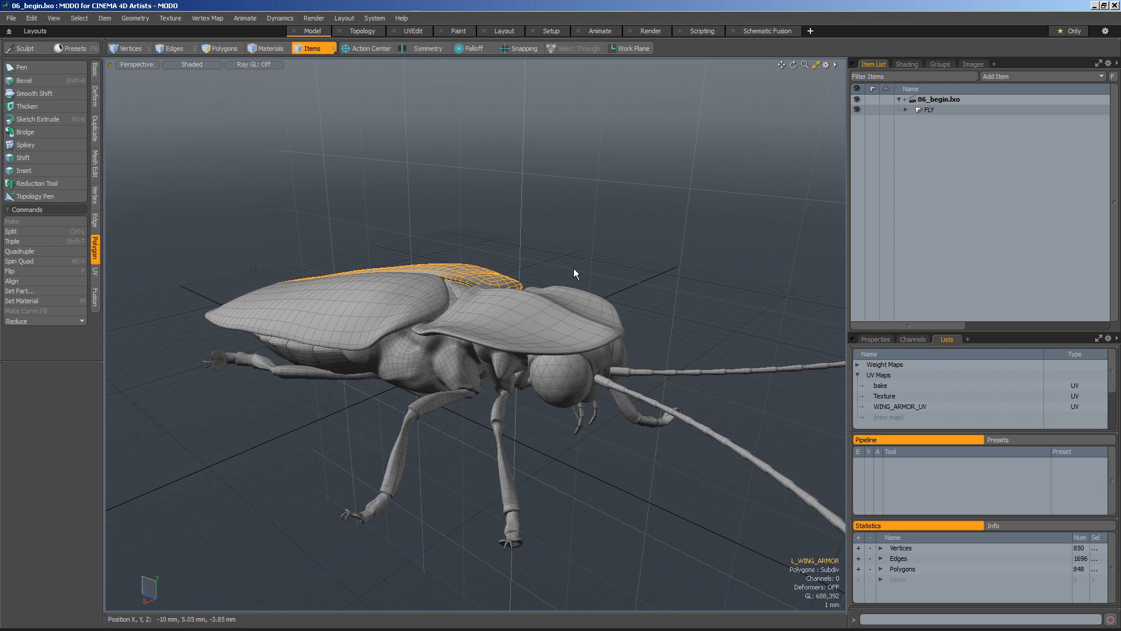
- Lasso-select the head armor, lasso the head armor together with the torso, and clear the selection
{"action": "mouse_move", "coordinate": [660, 217]}
{"action": "right_mouse_down"}
{"action": "mouse_move", "coordinate": [566, 264]}
{"action": "mouse_move", "coordinate": [584, 296]}
{"action": "mouse_move", "coordinate": [622, 292]}
{"action": "right_mouse_up"}
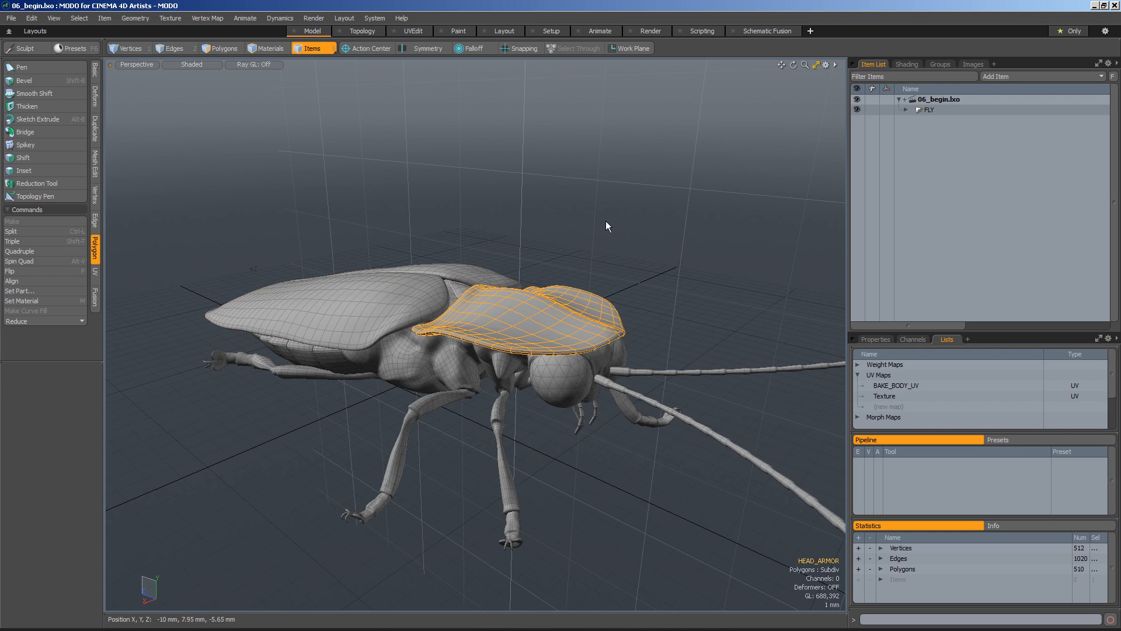
{"action": "mouse_move", "coordinate": [448, 212]}
{"action": "right_mouse_down"}
{"action": "mouse_move", "coordinate": [478, 281]}
{"action": "mouse_move", "coordinate": [502, 205]}
{"action": "mouse_move", "coordinate": [585, 221]}
{"action": "right_mouse_up"}
{"action": "mouse_move", "coordinate": [669, 272]}
{"action": "right_mouse_down"}
{"action": "mouse_move", "coordinate": [594, 286]}
{"action": "mouse_move", "coordinate": [680, 275]}
{"action": "right_mouse_up"}
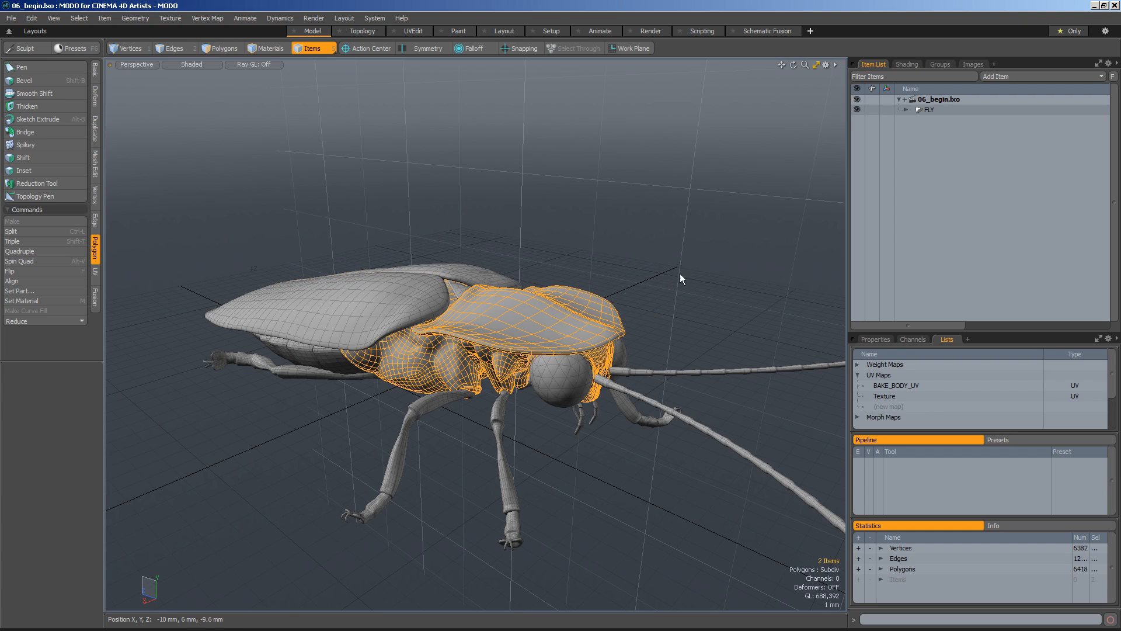
{"action": "left_click", "coordinate": [671, 243]}
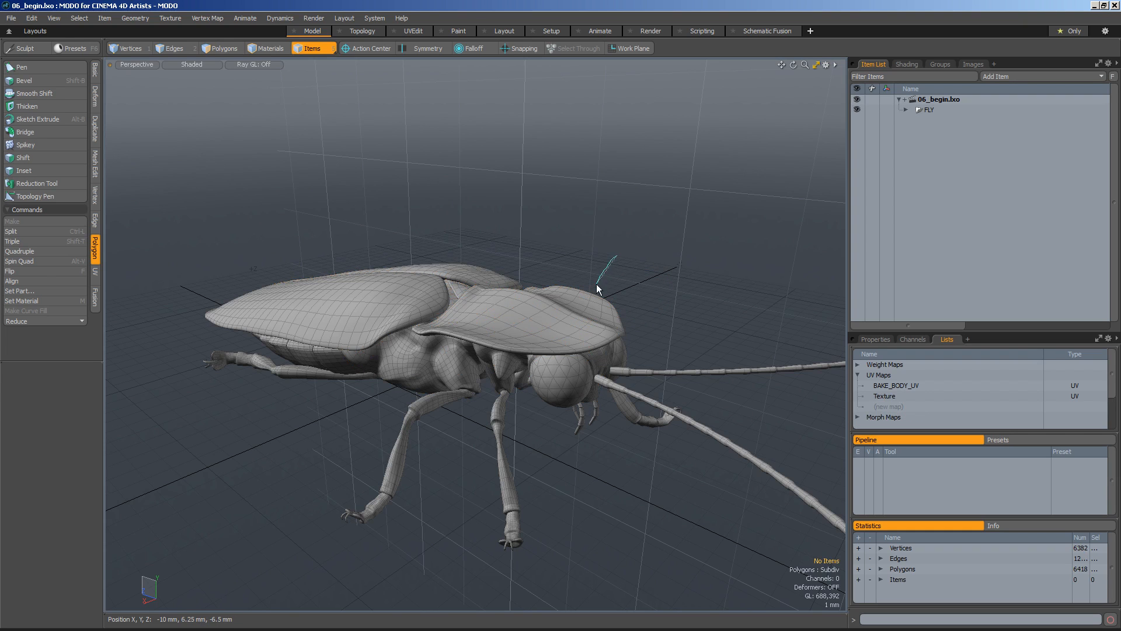
- Lasso-select the head armor, replace it with the left wing armor, and lasso back to the head armor
{"action": "right_click_drag", "start_coordinate": [640, 291], "coordinate": [637, 287]}
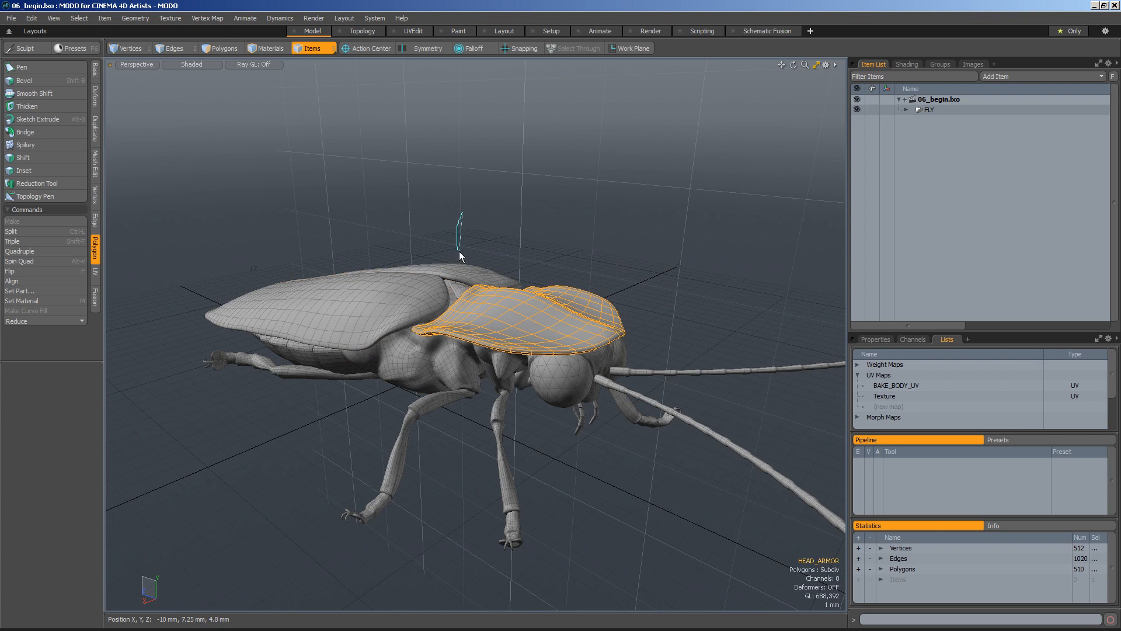
{"action": "right_click_drag", "start_coordinate": [505, 272], "coordinate": [516, 232]}
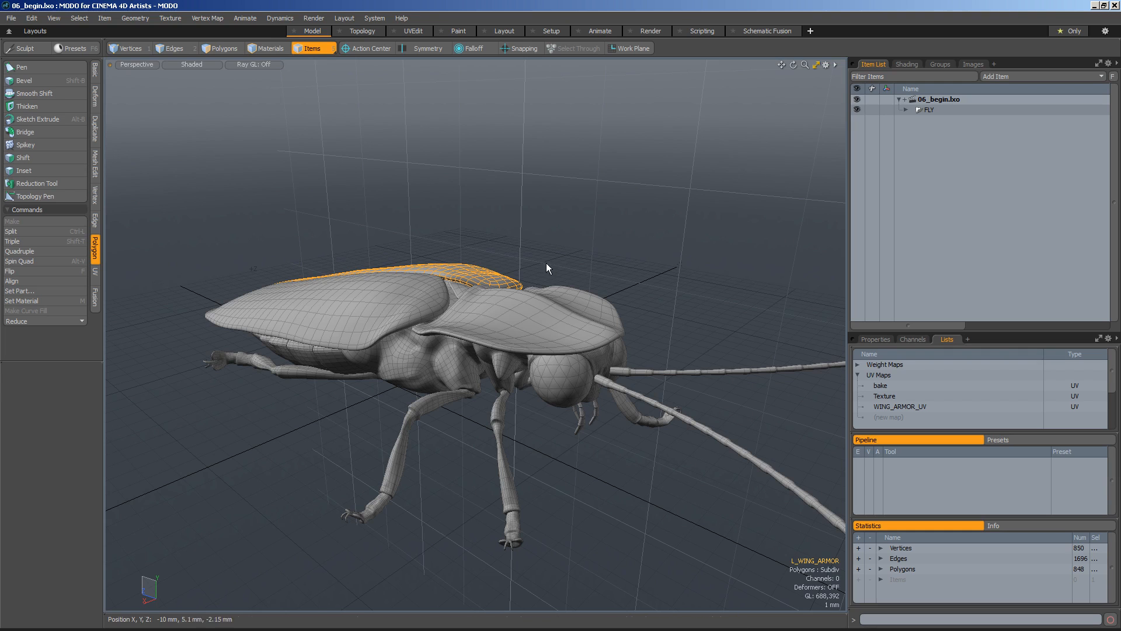
{"action": "mouse_move", "coordinate": [647, 174]}
{"action": "right_mouse_down"}
{"action": "mouse_move", "coordinate": [597, 243]}
{"action": "mouse_move", "coordinate": [717, 205]}
{"action": "mouse_move", "coordinate": [602, 174]}
{"action": "mouse_move", "coordinate": [578, 280]}
{"action": "mouse_move", "coordinate": [683, 193]}
{"action": "mouse_move", "coordinate": [626, 205]}
{"action": "right_mouse_up"}
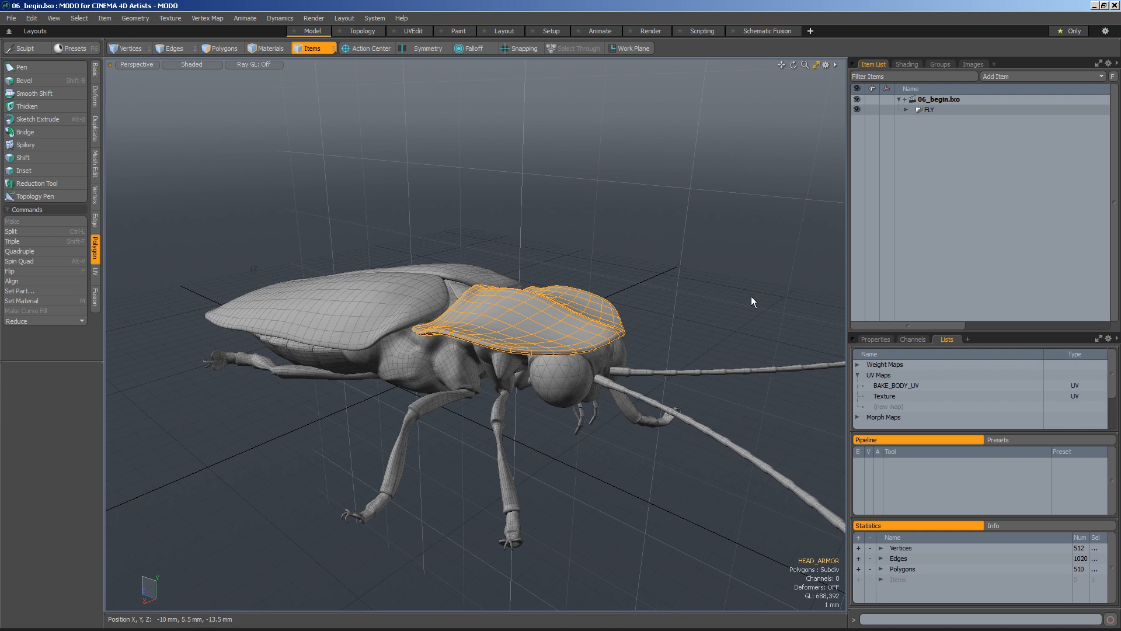
- Set the lasso style to Rectangle and box-select meshes along the fly's upper edge, ending with the head armor
{"action": "left_click", "coordinate": [79, 18]}
{"action": "mouse_move", "coordinate": [141, 359]}
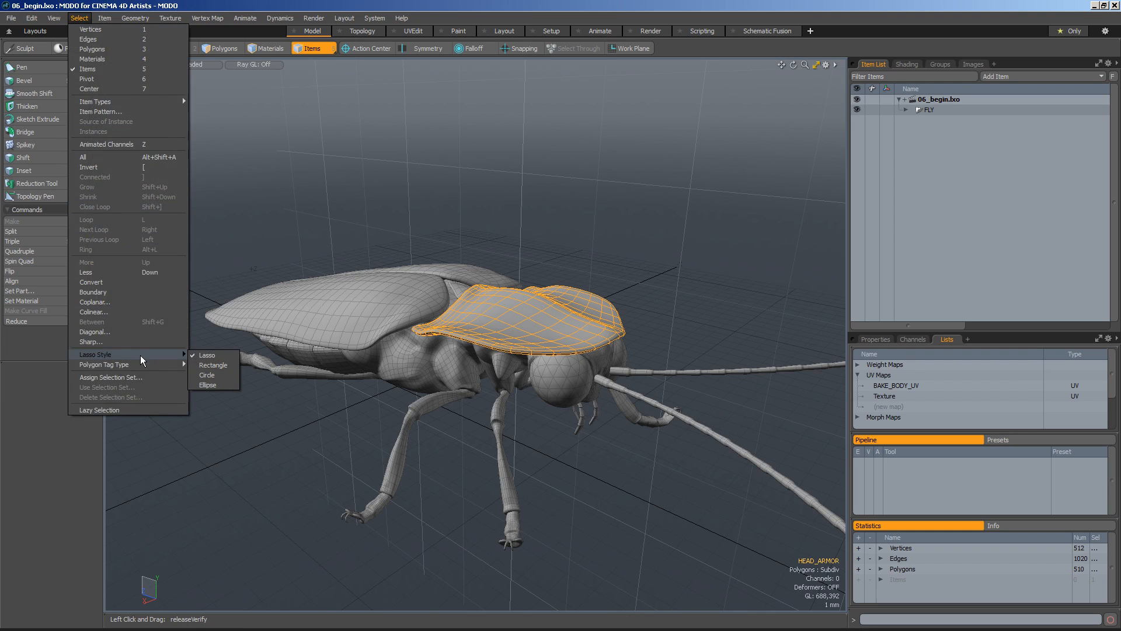
{"action": "left_click", "coordinate": [222, 366]}
{"action": "right_click_drag", "start_coordinate": [585, 181], "coordinate": [684, 303]}
{"action": "mouse_move", "coordinate": [434, 185]}
{"action": "right_mouse_down"}
{"action": "mouse_move", "coordinate": [490, 223]}
{"action": "mouse_move", "coordinate": [518, 266]}
{"action": "right_mouse_up"}
{"action": "right_click_drag", "start_coordinate": [587, 215], "coordinate": [666, 297]}
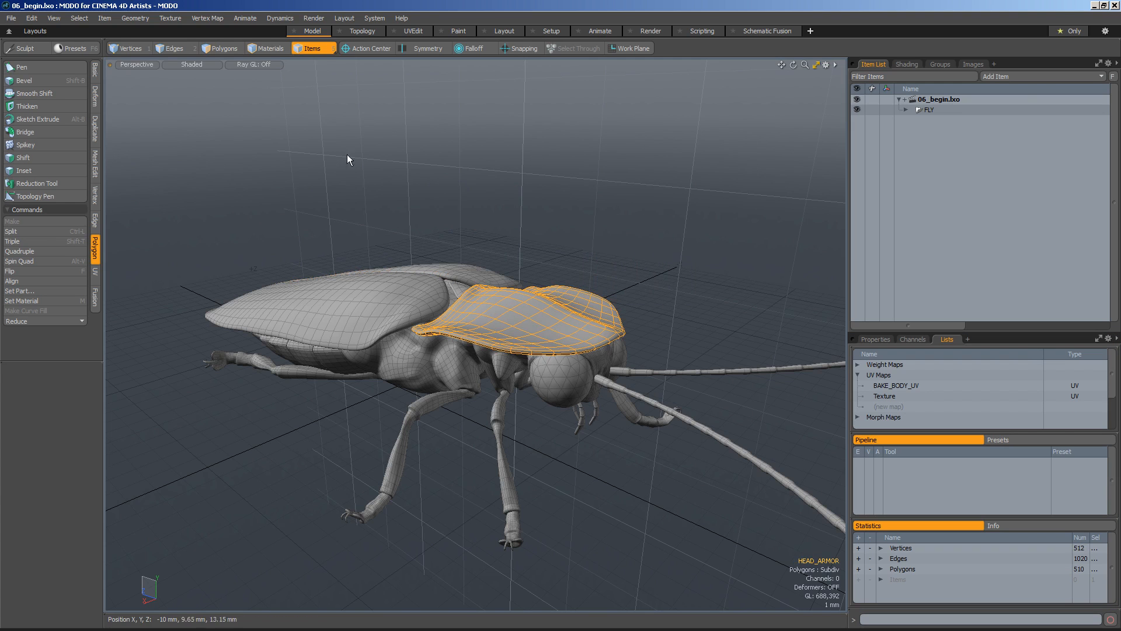
- Set the lasso style back to Lasso and select the right wing armor followed by the left wing armor
{"action": "left_click", "coordinate": [79, 22]}
{"action": "mouse_move", "coordinate": [142, 354]}
{"action": "left_click", "coordinate": [217, 355]}
{"action": "left_click", "coordinate": [446, 303]}
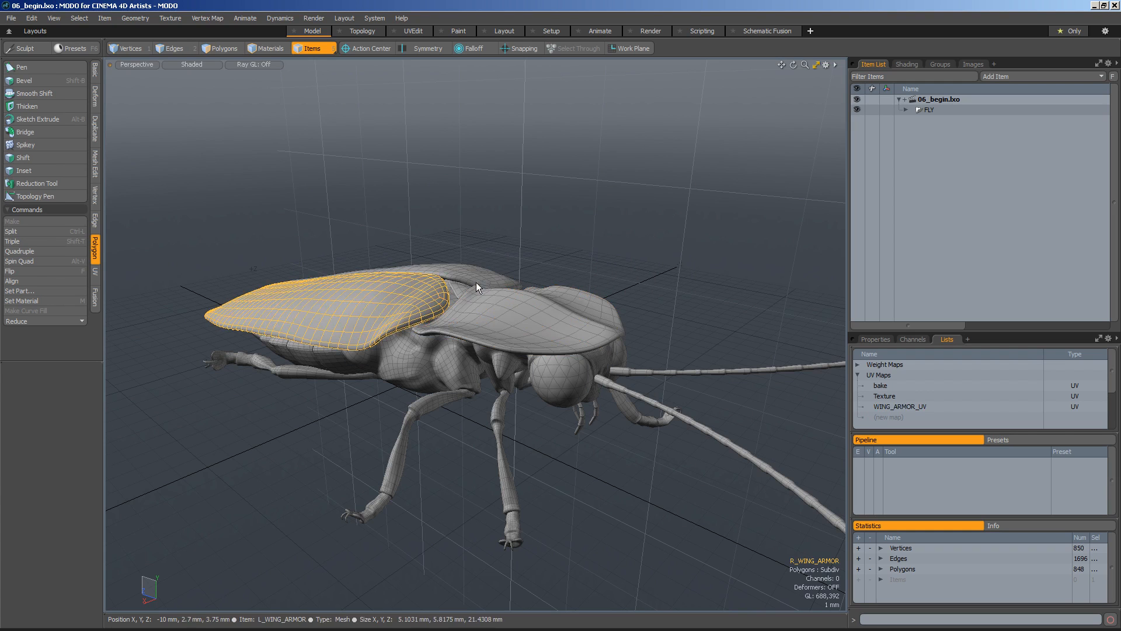
{"action": "left_click", "coordinate": [476, 282]}
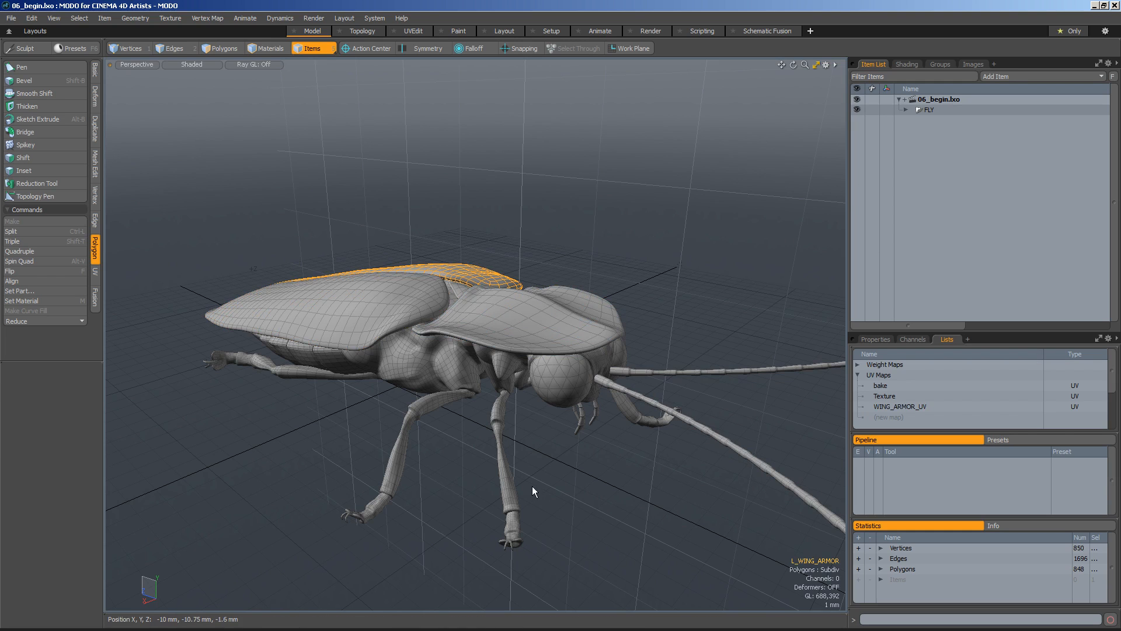
- Select the front legs mesh and switch to polygon selection mode with a close view of the leg
{"action": "left_click", "coordinate": [502, 462]}
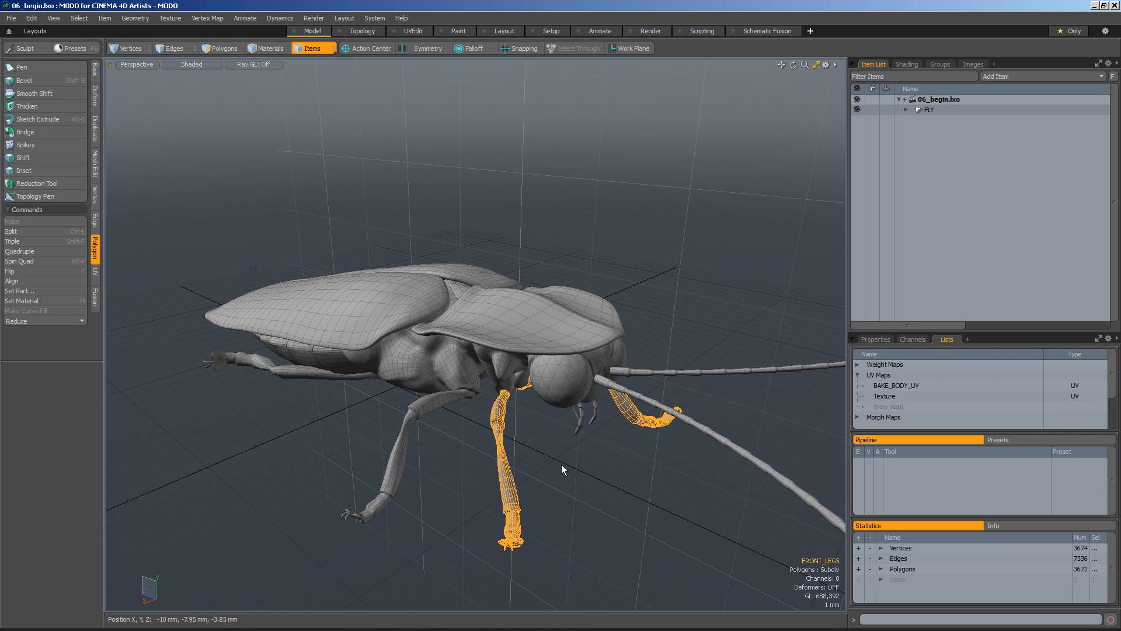
{"action": "scroll", "coordinate": [552, 477], "scroll_direction": "up", "scroll_amount": 2}
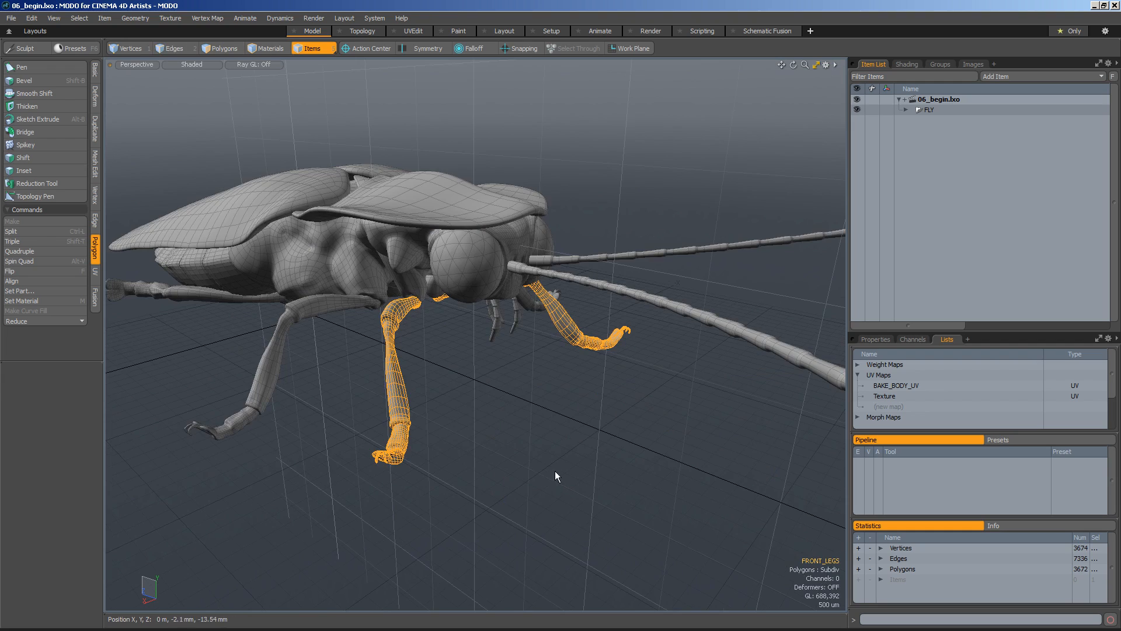
{"action": "scroll", "coordinate": [474, 356], "scroll_direction": "up", "scroll_amount": 1}
{"action": "scroll", "coordinate": [474, 357], "scroll_direction": "up", "scroll_amount": 3}
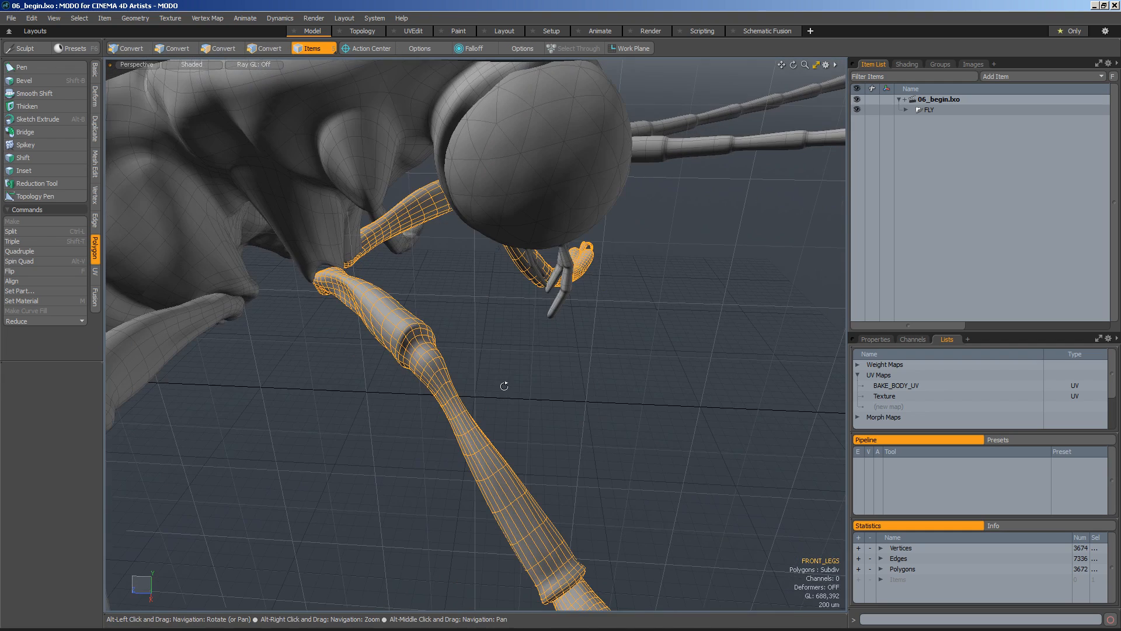
{"action": "left_click", "coordinate": [224, 48]}
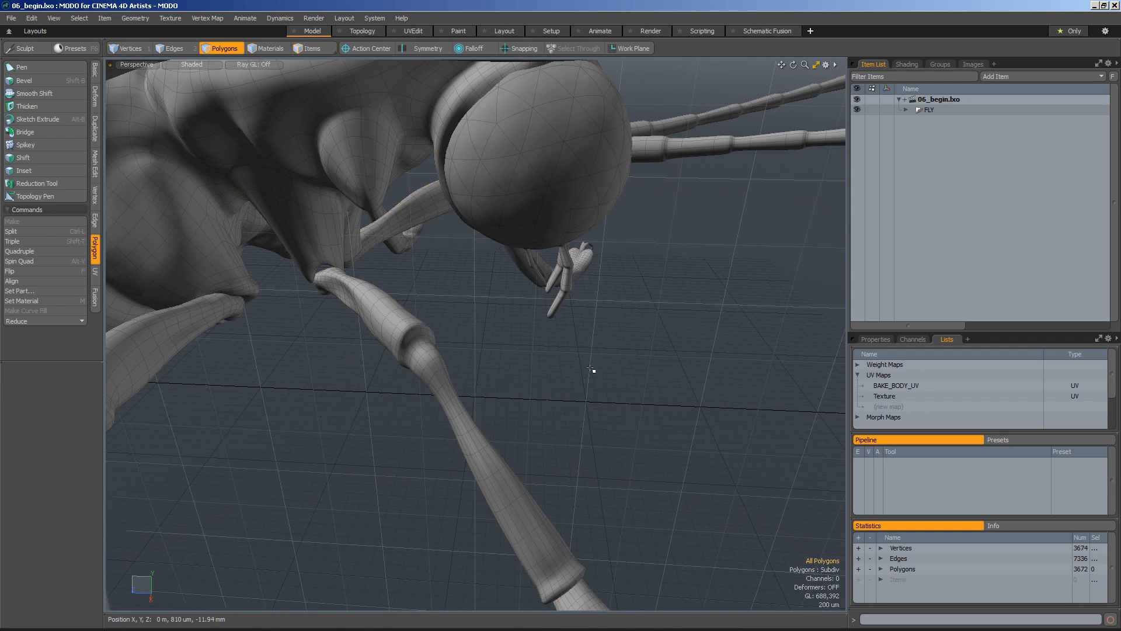
{"action": "left_click_drag", "start_coordinate": [573, 423], "coordinate": [535, 414], "text": "alt"}
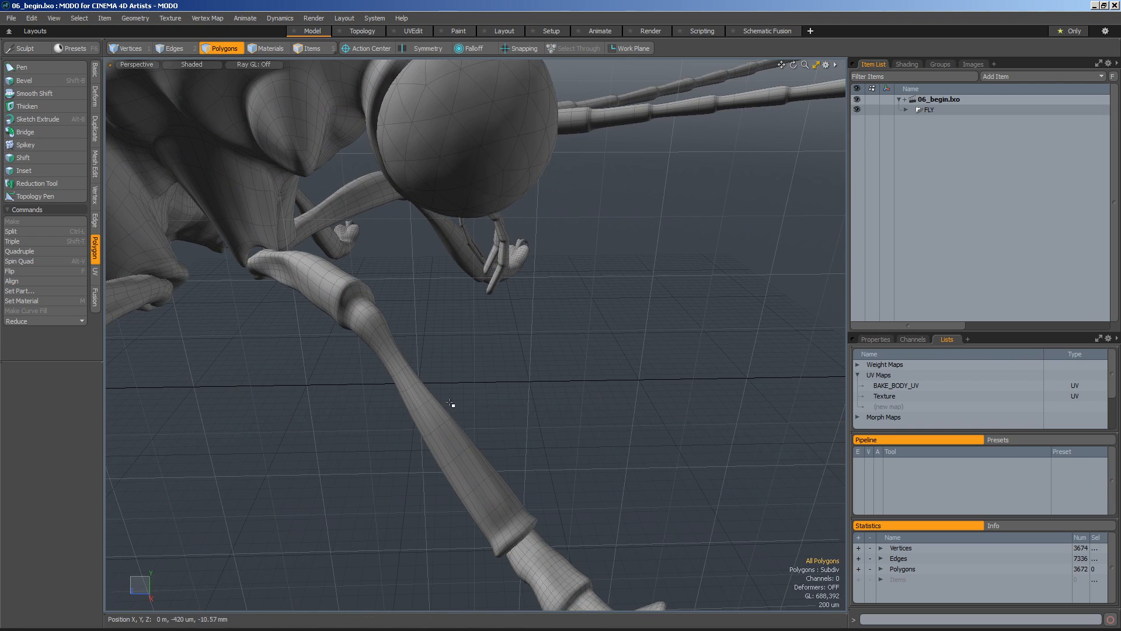
- Select single polygons one after another along the upper part of the front leg's long segment
{"action": "left_click", "coordinate": [427, 398]}
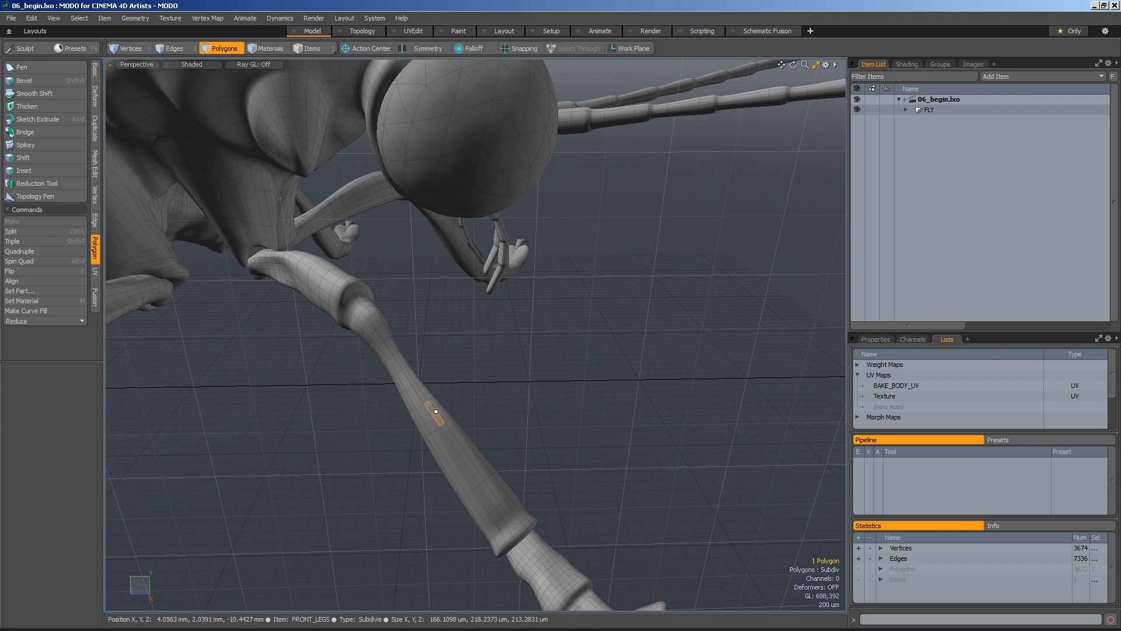
{"action": "left_click", "coordinate": [408, 376]}
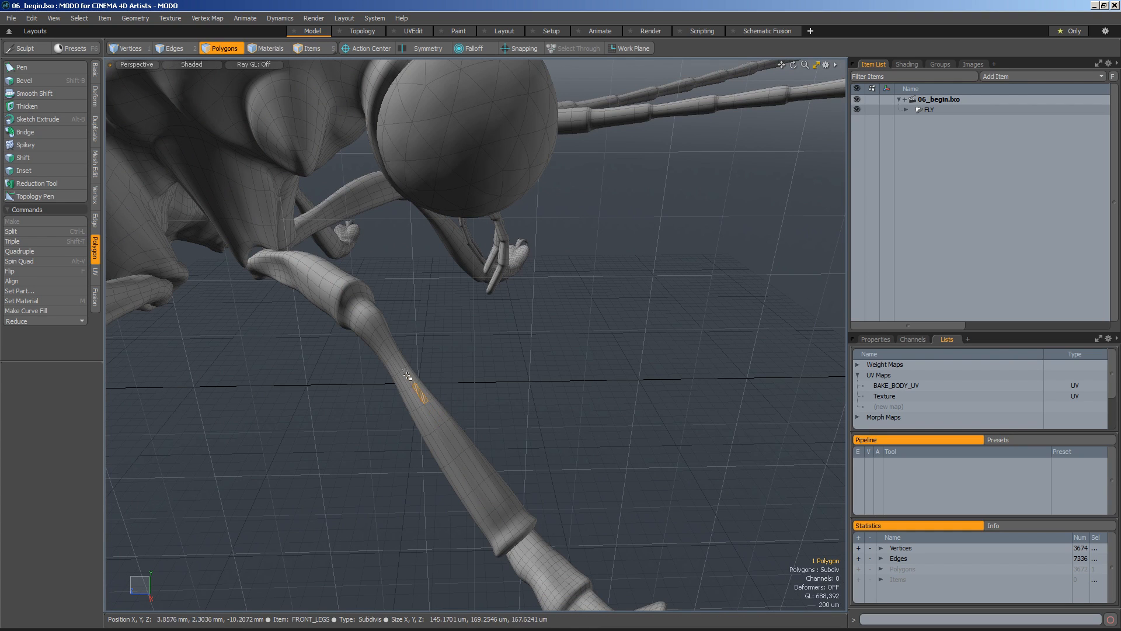
{"action": "left_click", "coordinate": [394, 347]}
- Add neighbouring polygons to build a patch of six on the front leg, and deselect the whole patch again
{"action": "scroll", "coordinate": [404, 356], "scroll_direction": "up", "scroll_amount": 5}
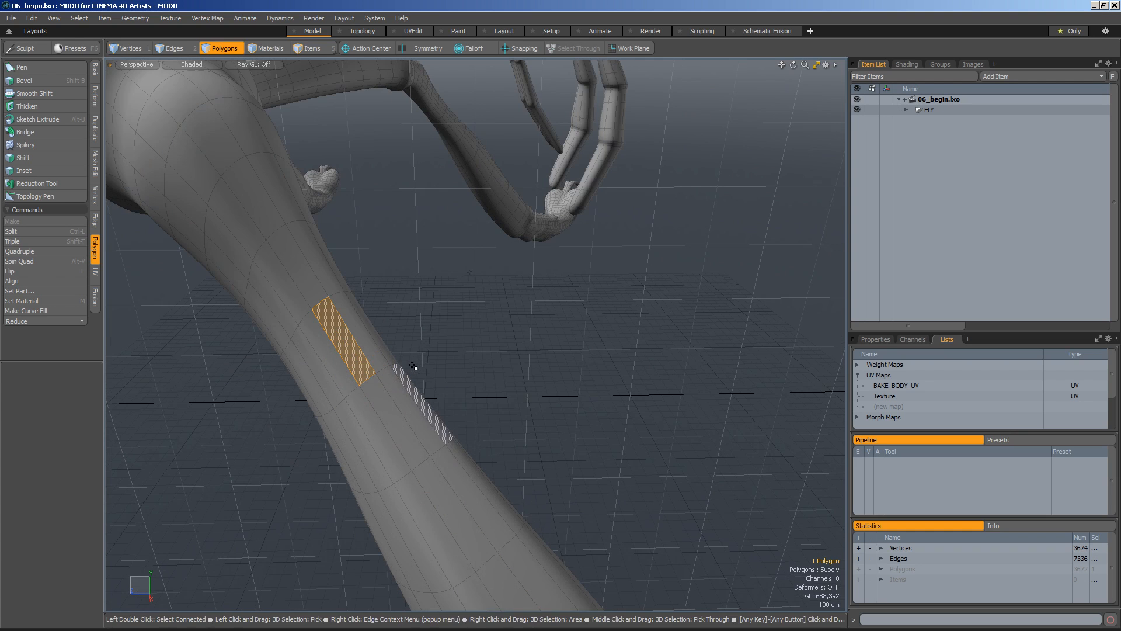
{"action": "left_click", "coordinate": [378, 426], "text": "shift"}
{"action": "left_click", "coordinate": [413, 403], "text": "shift"}
{"action": "left_click", "coordinate": [371, 355], "text": "shift"}
{"action": "left_click", "coordinate": [342, 376], "text": "shift"}
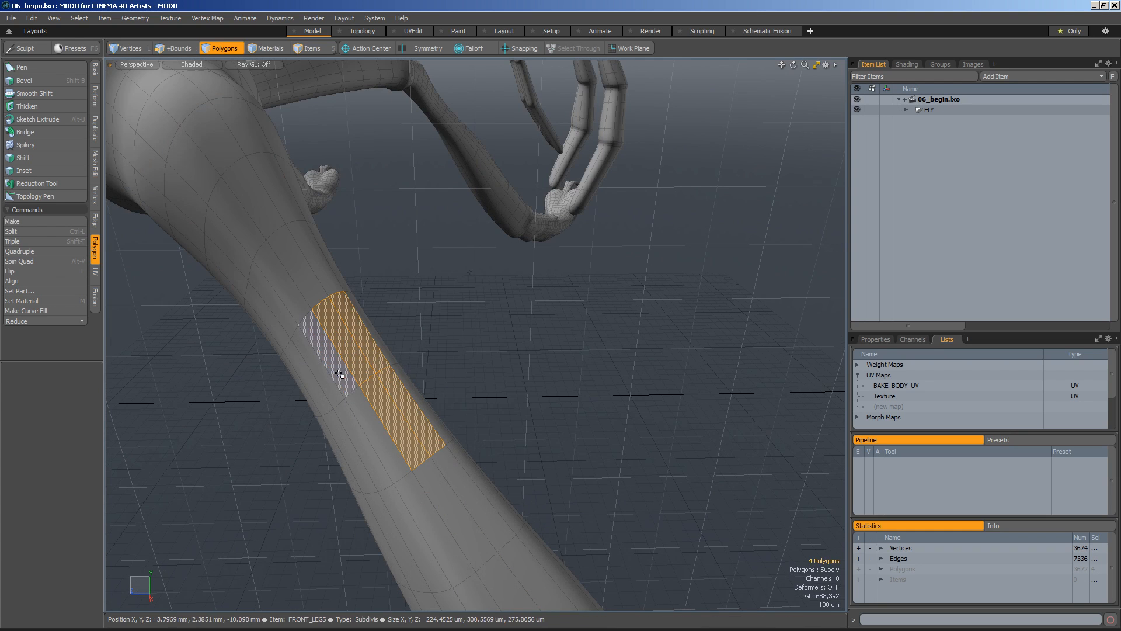
{"action": "left_click", "coordinate": [374, 409], "text": "shift"}
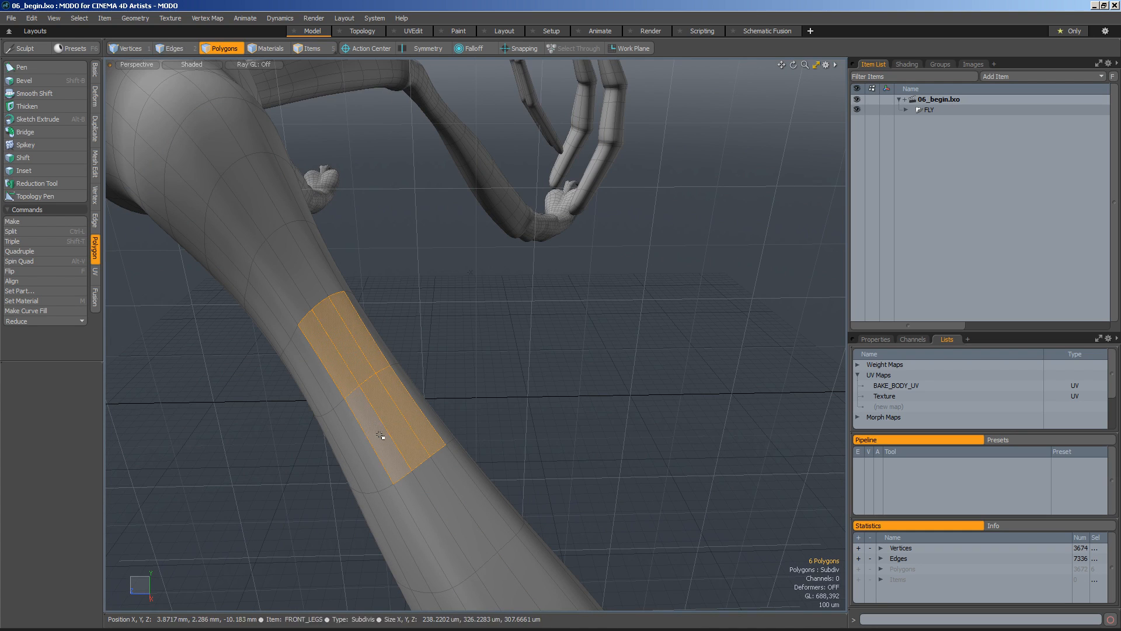
{"action": "mouse_move", "coordinate": [383, 443]}
{"action": "left_mouse_down", "text": "ctrl"}
{"action": "mouse_move", "coordinate": [423, 425]}
{"action": "mouse_move", "coordinate": [370, 368]}
{"action": "mouse_move", "coordinate": [338, 371]}
{"action": "mouse_move", "coordinate": [376, 401]}
{"action": "left_mouse_up", "text": "ctrl"}
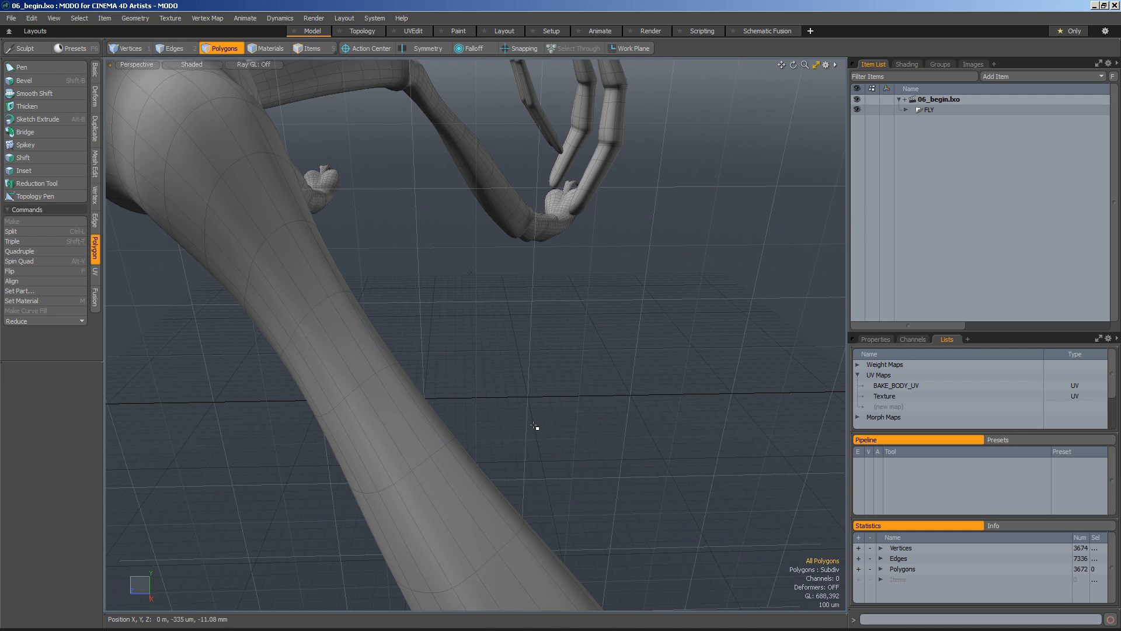
- Select all connected polygons of the front leg's upper section and inspect the selection from the side
{"action": "scroll", "coordinate": [508, 335], "scroll_direction": "down", "scroll_amount": 5}
{"action": "left_click_drag", "start_coordinate": [526, 351], "coordinate": [608, 395], "text": "alt"}
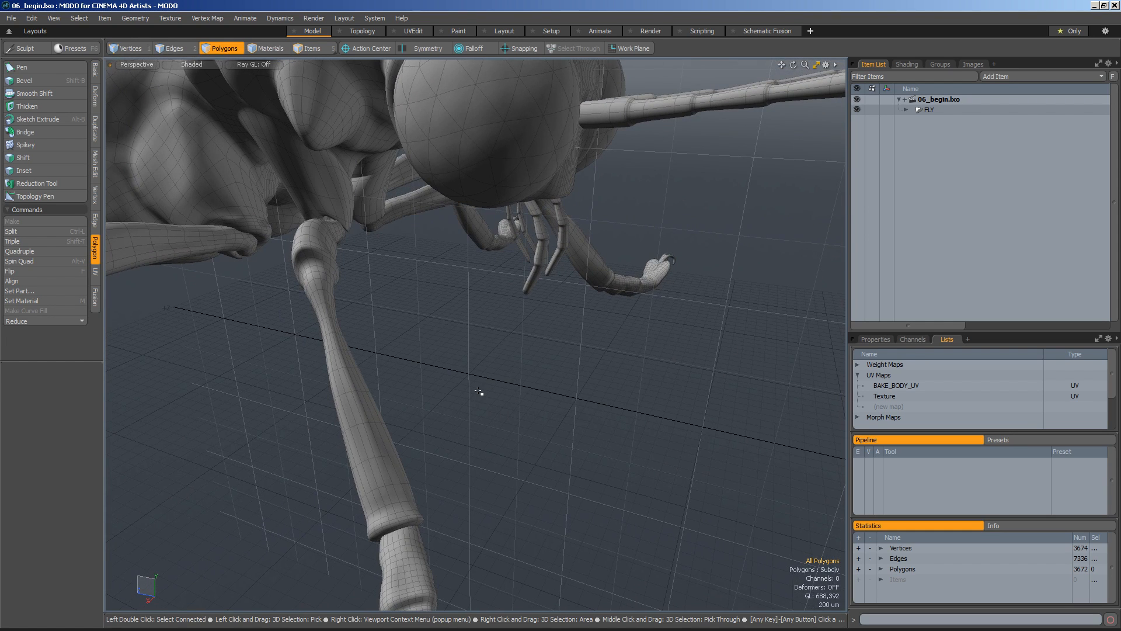
{"action": "double_click", "coordinate": [364, 414]}
{"action": "left_click_drag", "start_coordinate": [590, 478], "coordinate": [551, 470], "text": "alt"}
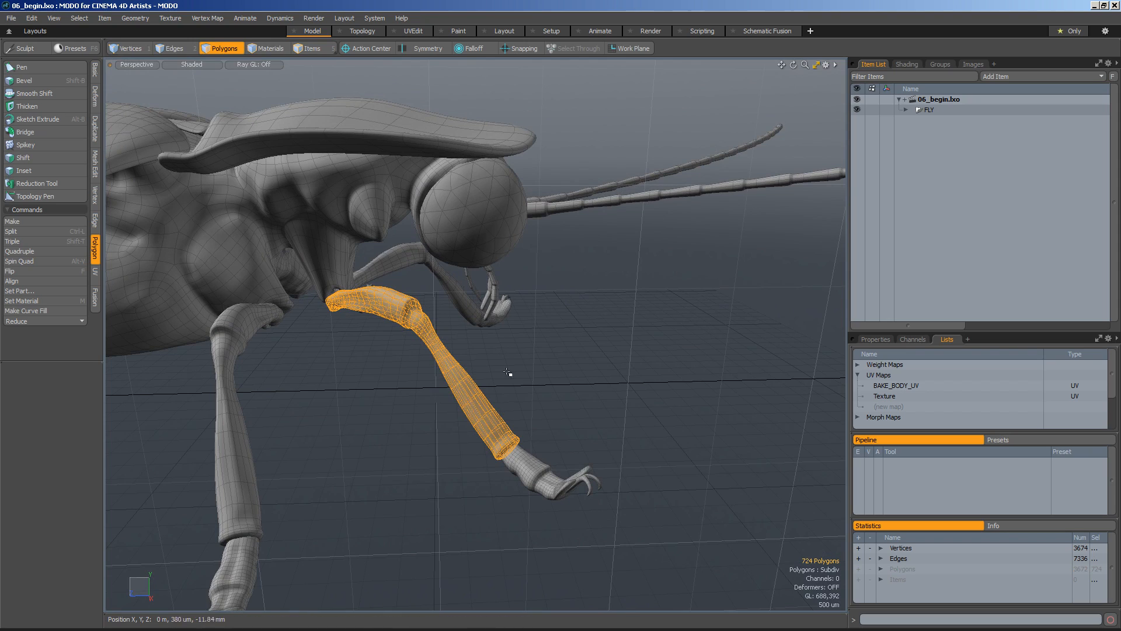
{"action": "mouse_move", "coordinate": [565, 401]}
{"action": "left_mouse_down", "text": "alt"}
{"action": "mouse_move", "coordinate": [364, 410]}
{"action": "mouse_move", "coordinate": [547, 412]}
{"action": "left_mouse_up", "text": "alt"}
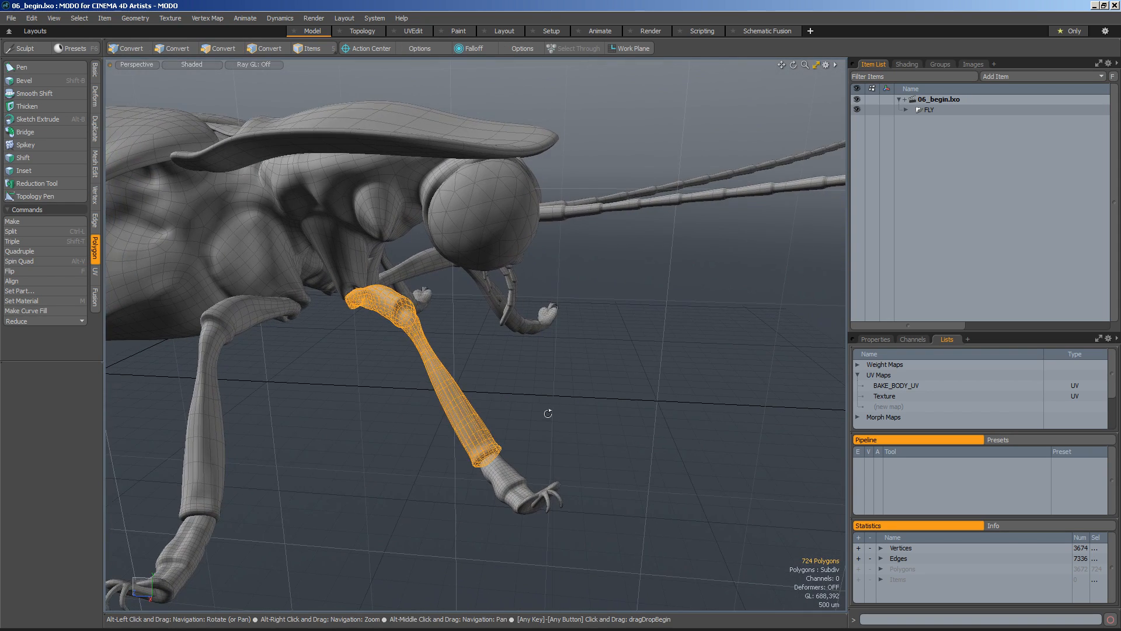
{"action": "scroll", "coordinate": [548, 400], "scroll_direction": "up", "scroll_amount": 5}
{"action": "left_click_drag", "start_coordinate": [548, 395], "coordinate": [553, 380], "text": "alt"}
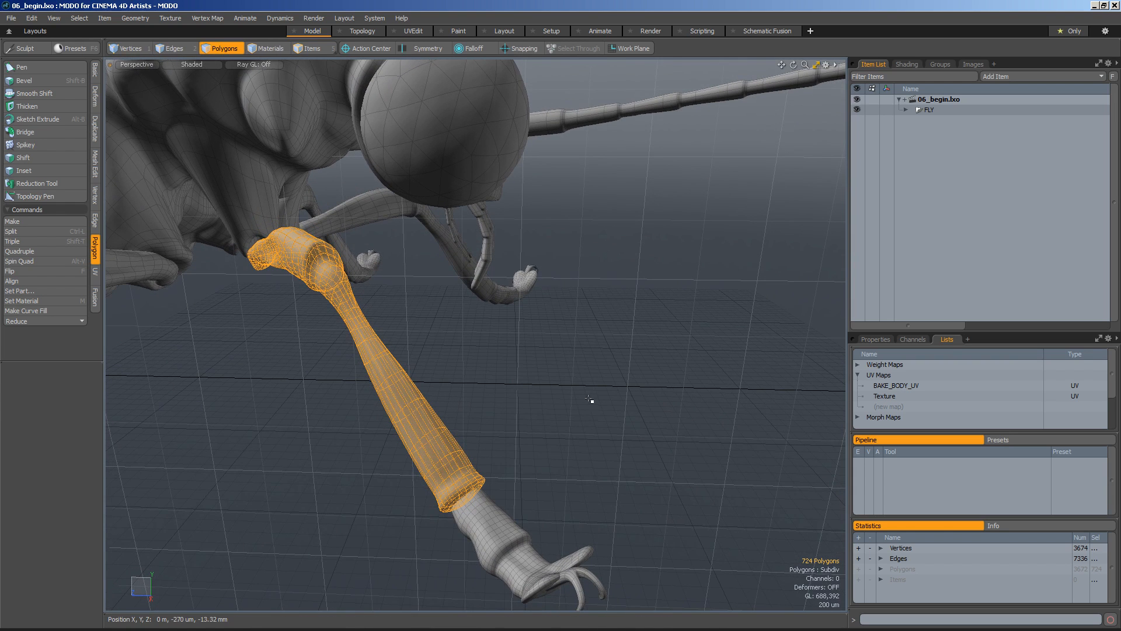
- Clear the selection, select the leg section's connected polygons once more, and deselect them
{"action": "left_click", "coordinate": [599, 413]}
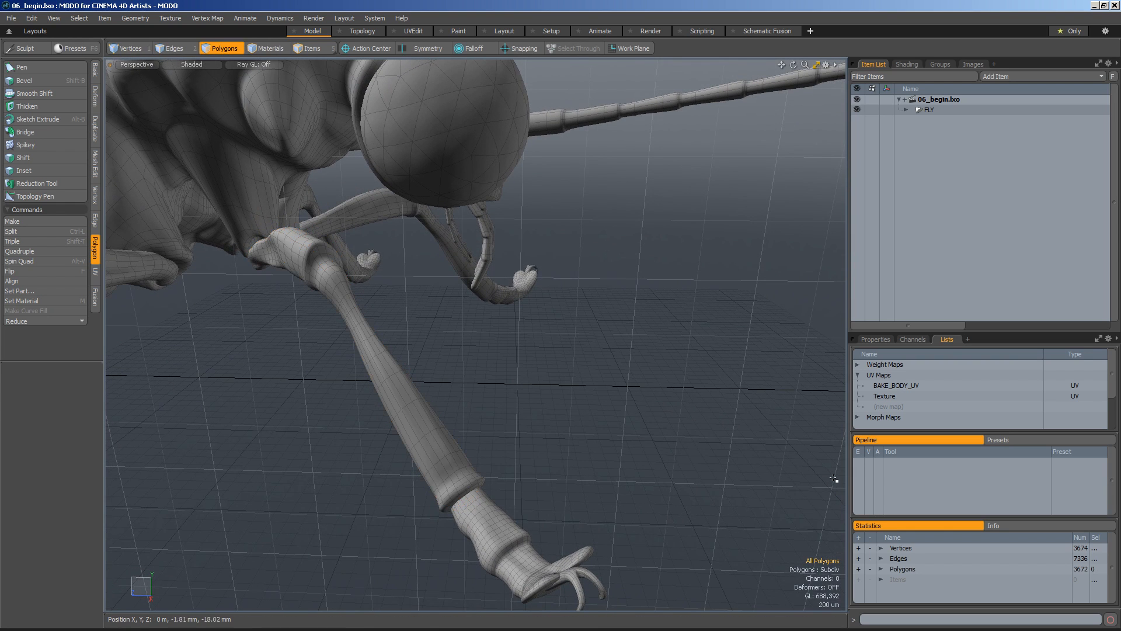
{"action": "double_click", "coordinate": [447, 417]}
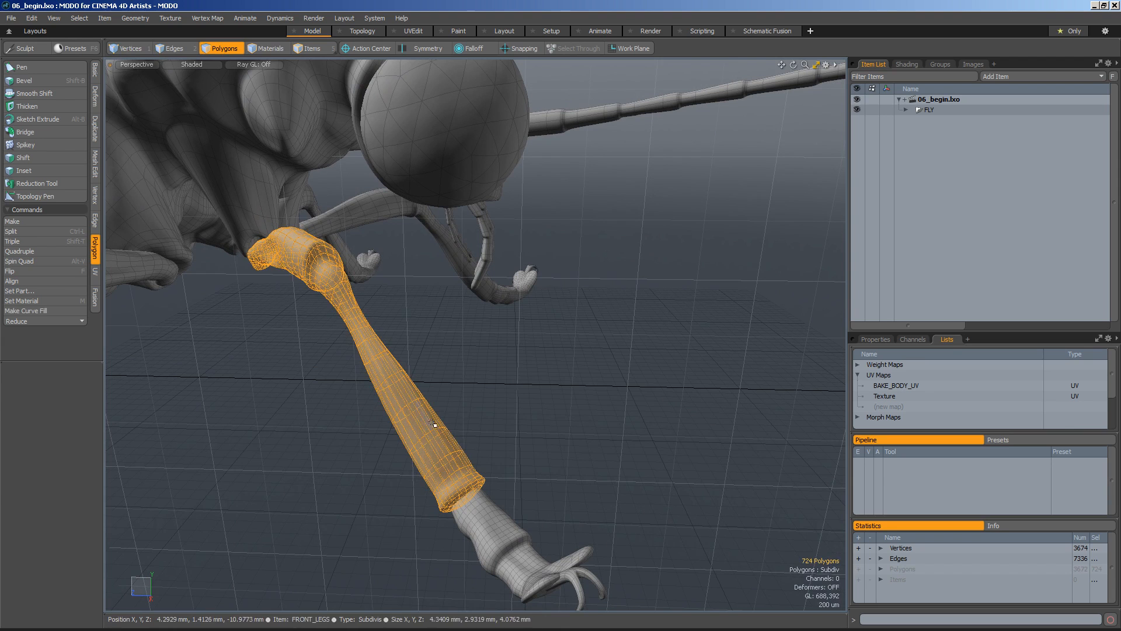
{"action": "left_click", "coordinate": [670, 417]}
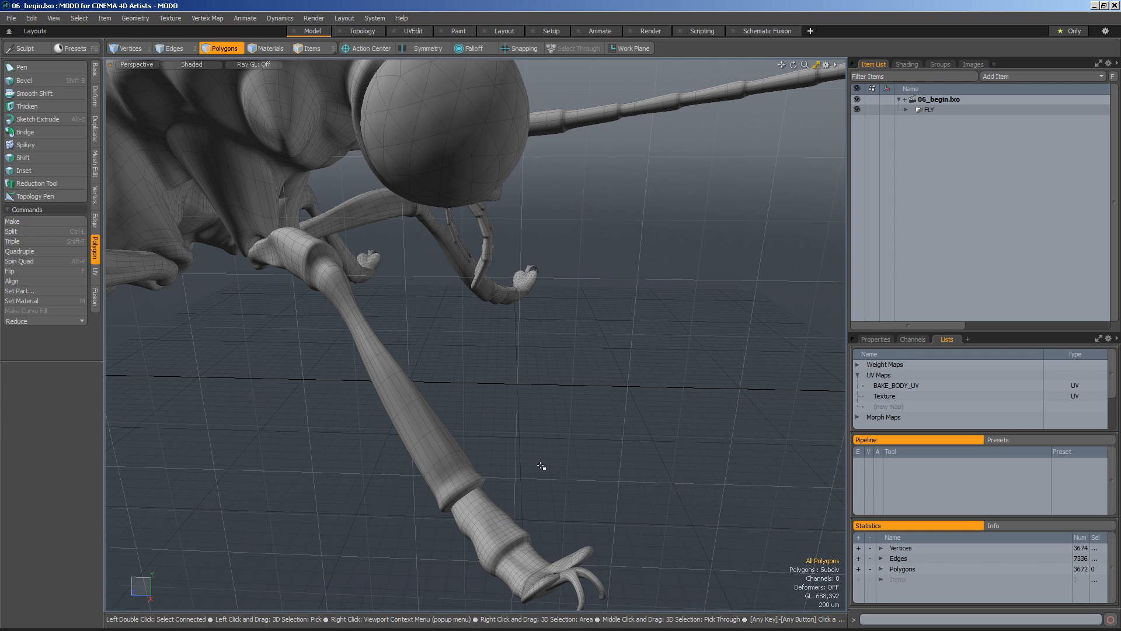
- Paint-select a small strip of five polygons on the front leg's long segment and clear the selection
{"action": "mouse_move", "coordinate": [405, 390]}
{"action": "left_mouse_down"}
{"action": "mouse_move", "coordinate": [393, 363]}
{"action": "mouse_move", "coordinate": [412, 383]}
{"action": "left_mouse_up"}
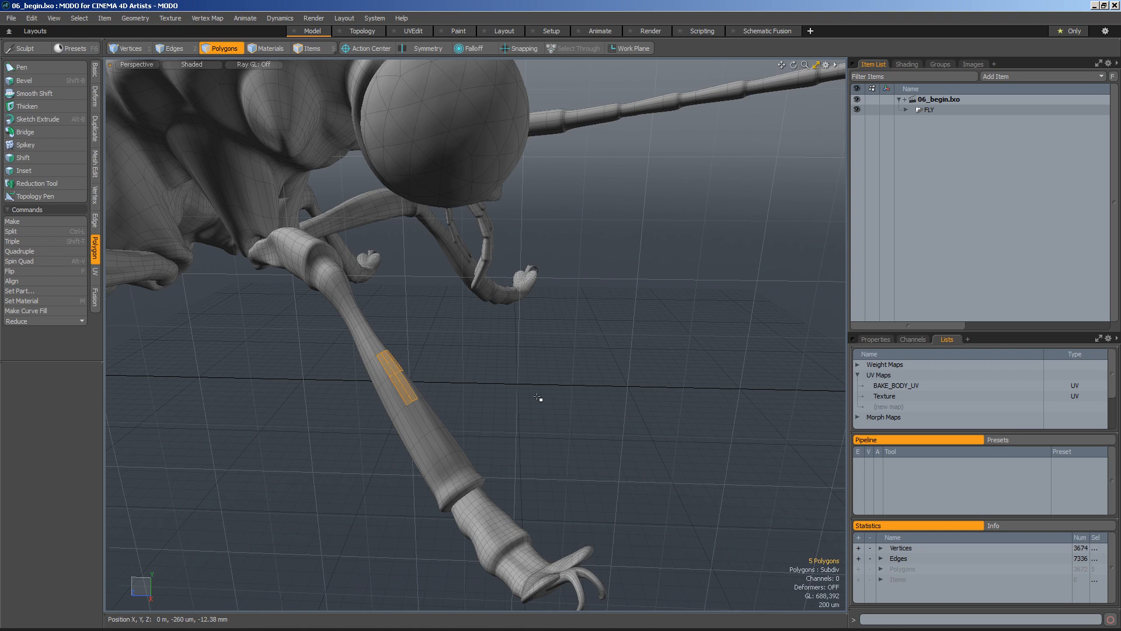
{"action": "left_click", "coordinate": [627, 356]}
{"action": "left_click_drag", "start_coordinate": [627, 356], "coordinate": [518, 435], "text": "alt"}
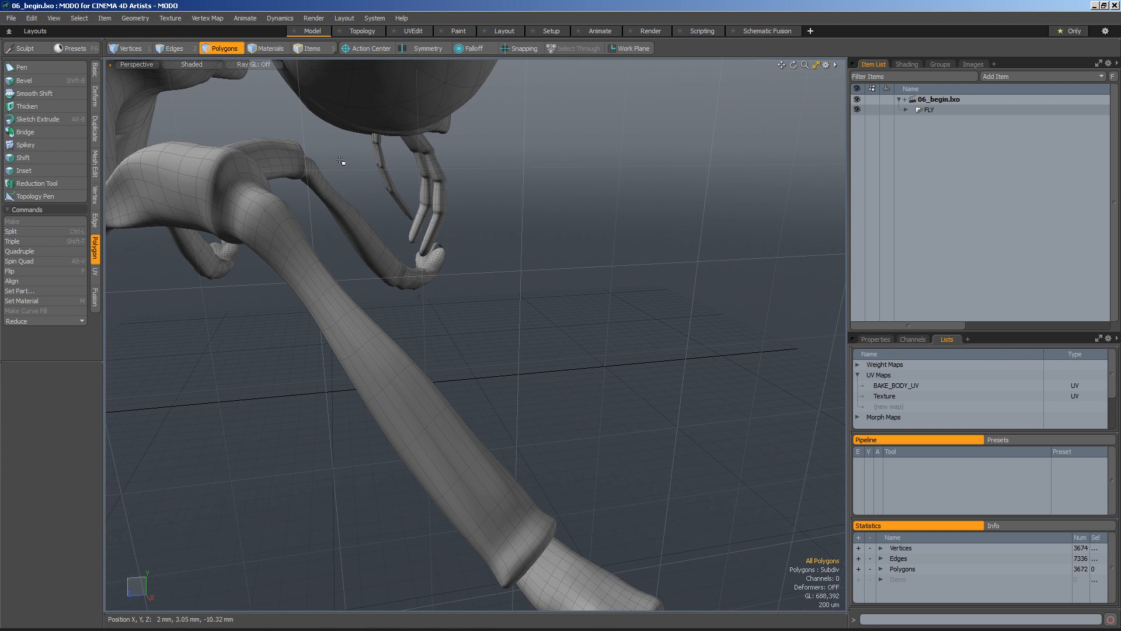
{"action": "left_click_drag", "start_coordinate": [531, 418], "coordinate": [530, 425], "text": "alt"}
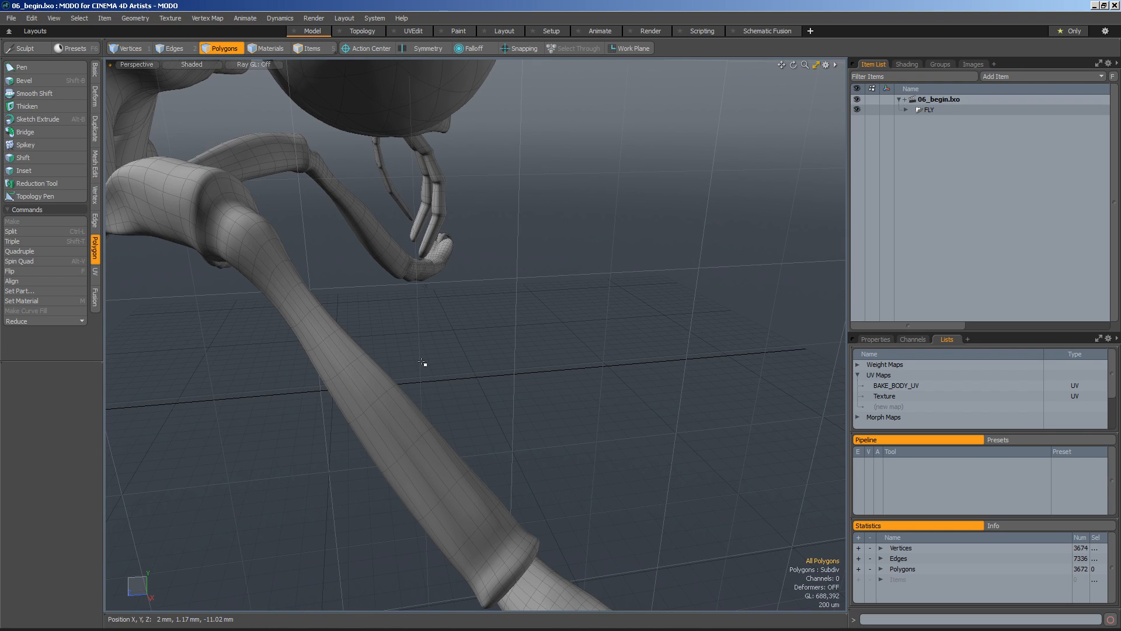
- Lasso-select the full ring of polygons around the middle of the front leg's long segment and inspect it
{"action": "mouse_move", "coordinate": [387, 340]}
{"action": "right_mouse_down"}
{"action": "mouse_move", "coordinate": [383, 375]}
{"action": "mouse_move", "coordinate": [368, 388]}
{"action": "mouse_move", "coordinate": [327, 393]}
{"action": "mouse_move", "coordinate": [300, 371]}
{"action": "mouse_move", "coordinate": [303, 328]}
{"action": "mouse_move", "coordinate": [382, 318]}
{"action": "mouse_move", "coordinate": [390, 335]}
{"action": "right_mouse_up"}
{"action": "left_click_drag", "start_coordinate": [482, 380], "coordinate": [390, 360], "text": "alt"}
{"action": "left_click_drag", "start_coordinate": [425, 356], "coordinate": [408, 351], "text": "alt"}
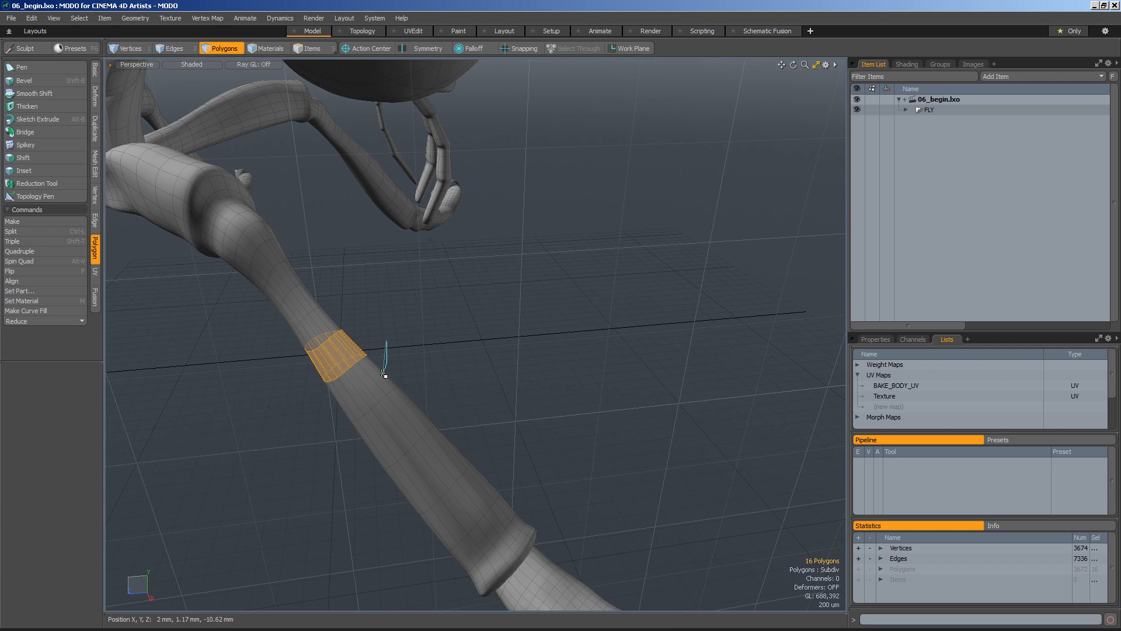
- Lasso-select only the camera-facing polygons of the same leg ring in the Shaded view and check the leg's back side
{"action": "right_click_drag", "start_coordinate": [373, 311], "coordinate": [374, 311]}
{"action": "left_click_drag", "start_coordinate": [491, 354], "coordinate": [484, 361], "text": "alt"}
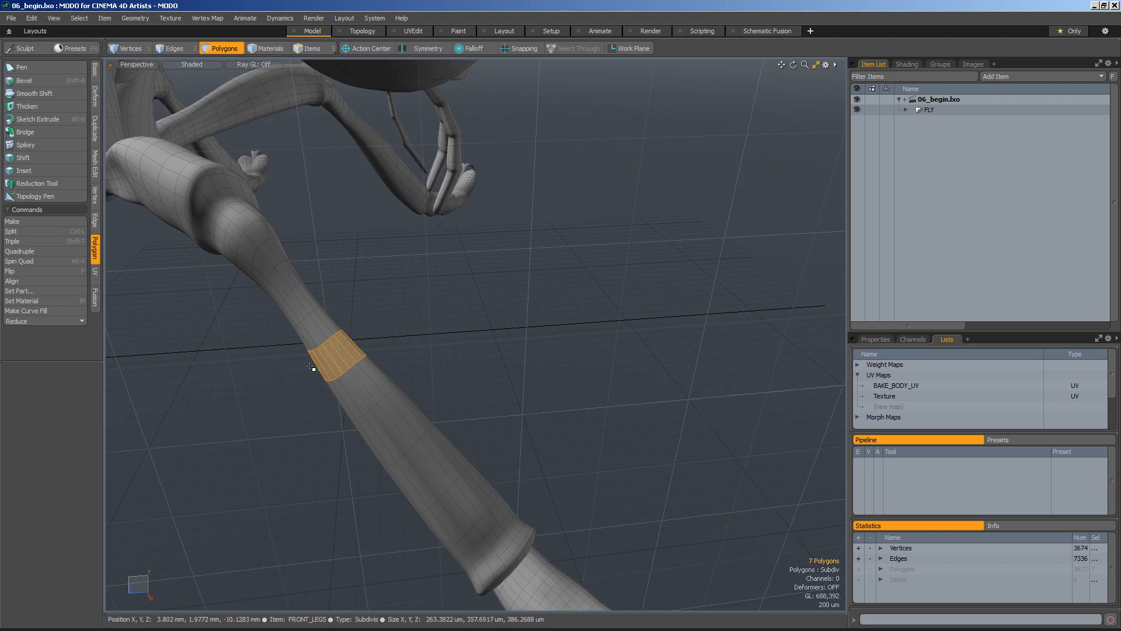
{"action": "left_click_drag", "start_coordinate": [389, 374], "coordinate": [548, 405], "text": "alt"}
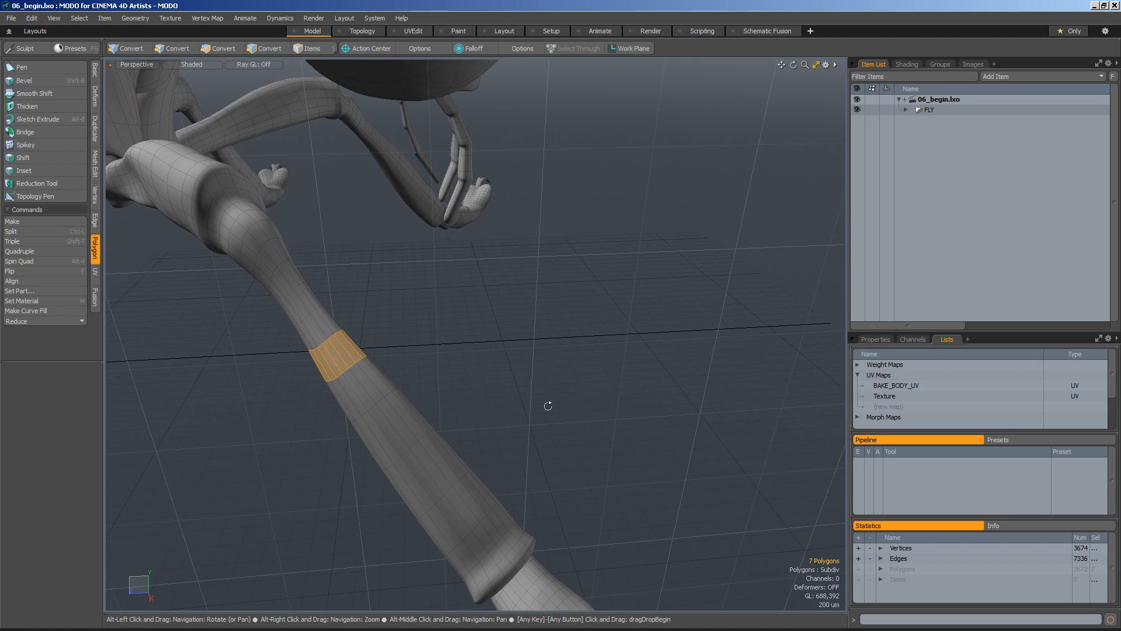
- Lasso-select the whole leg ring again and reduce the selection to half the ring with a second lasso
{"action": "right_click_drag", "start_coordinate": [296, 339], "coordinate": [298, 340]}
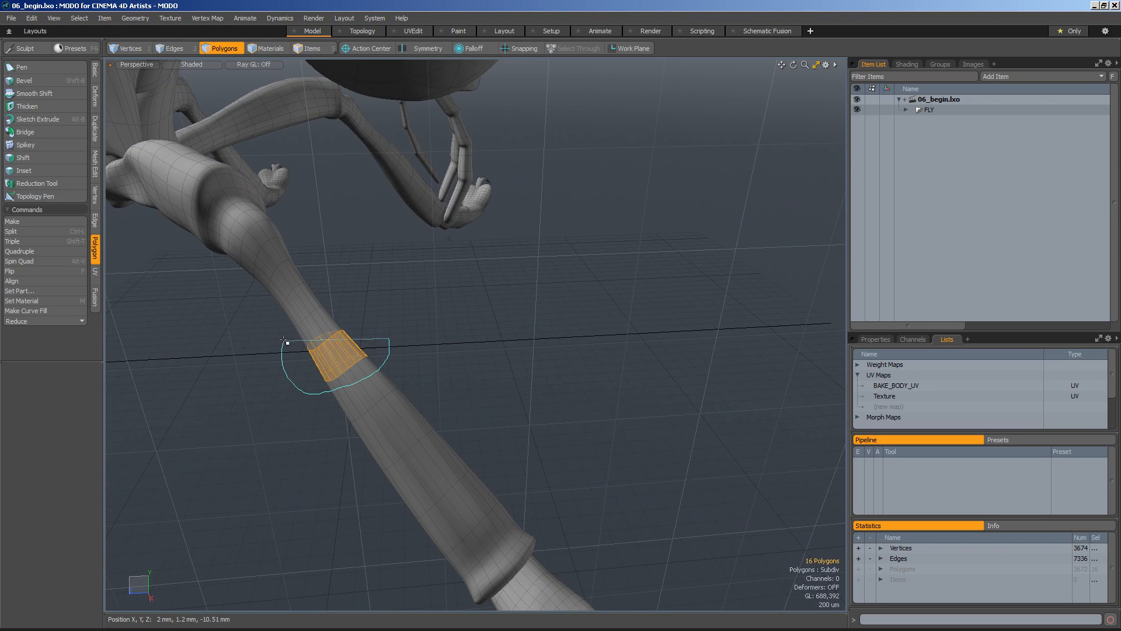
{"action": "right_click_drag", "start_coordinate": [374, 315], "coordinate": [377, 317], "text": "ctrl"}
{"action": "left_click_drag", "start_coordinate": [430, 368], "coordinate": [458, 358], "text": "alt"}
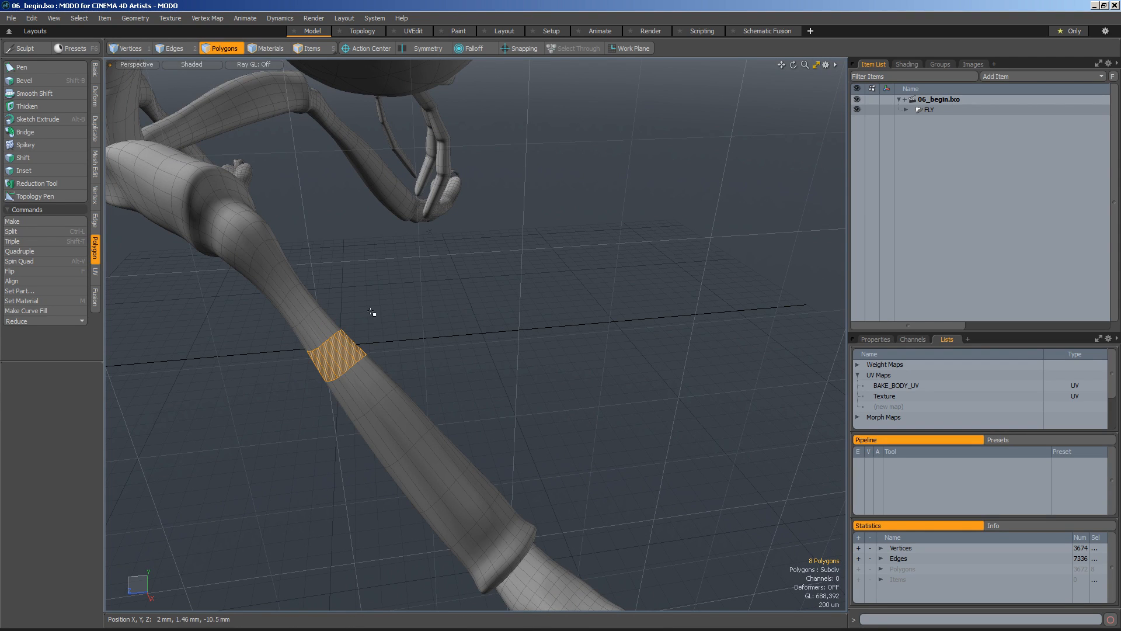
- Set the viewport shading style to Wireframe and clear the polygon selection
{"action": "left_click", "coordinate": [204, 64]}
{"action": "left_click", "coordinate": [204, 65]}
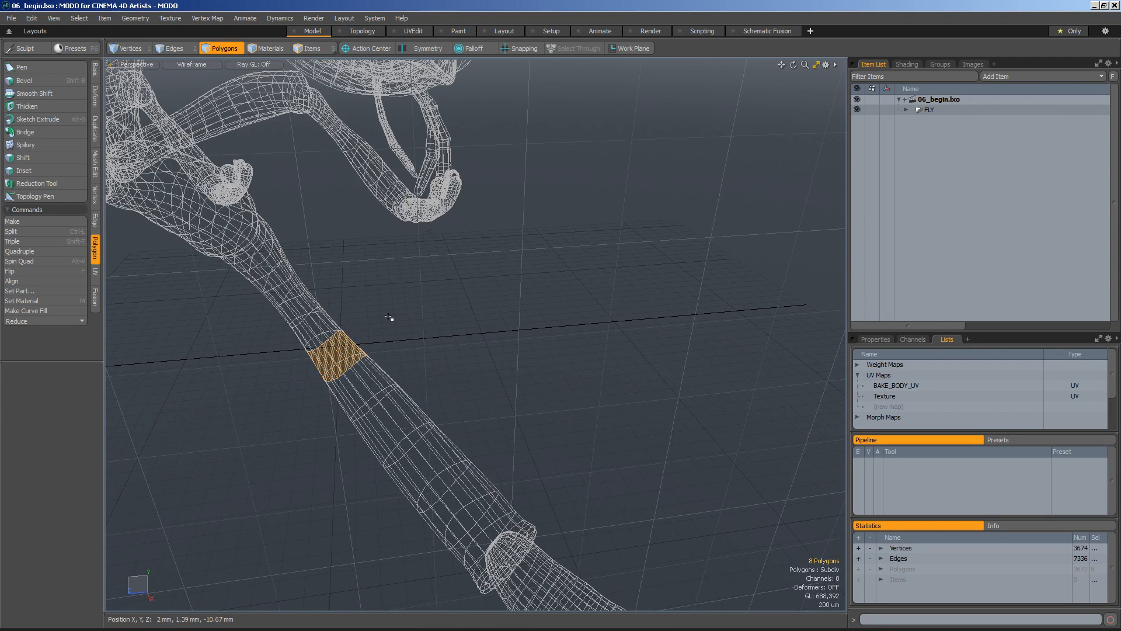
{"action": "left_click", "coordinate": [394, 330]}
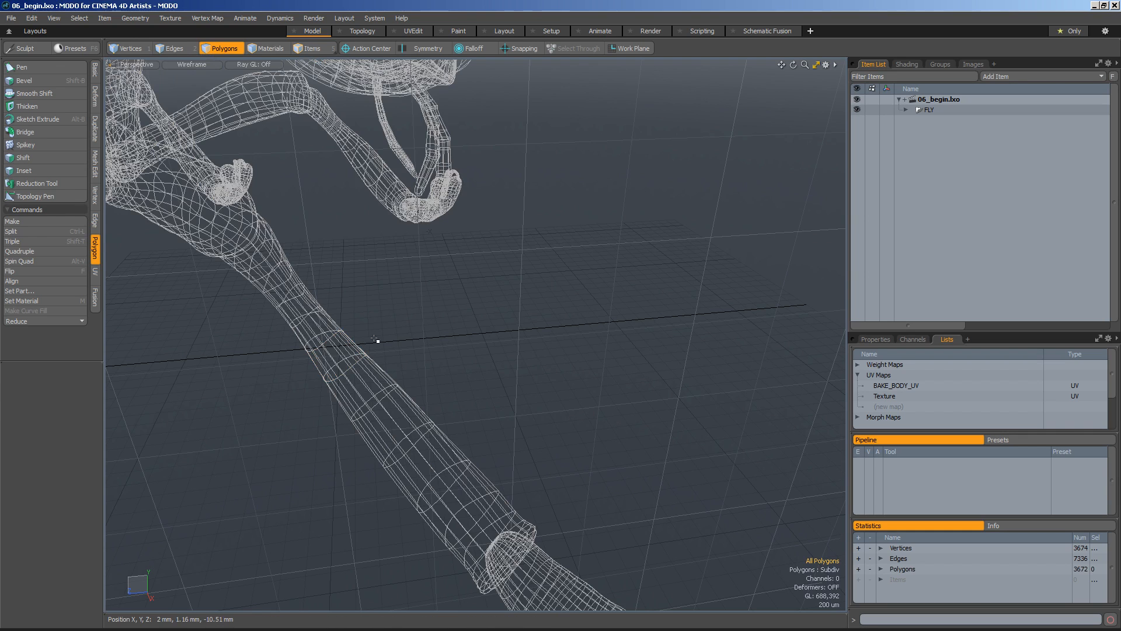
- Lasso-select the full ring of leg polygons, front and back, in the Wireframe view and inspect it
{"action": "mouse_move", "coordinate": [350, 384]}
{"action": "right_mouse_down"}
{"action": "mouse_move", "coordinate": [300, 374]}
{"action": "mouse_move", "coordinate": [342, 319]}
{"action": "mouse_move", "coordinate": [375, 339]}
{"action": "right_mouse_up"}
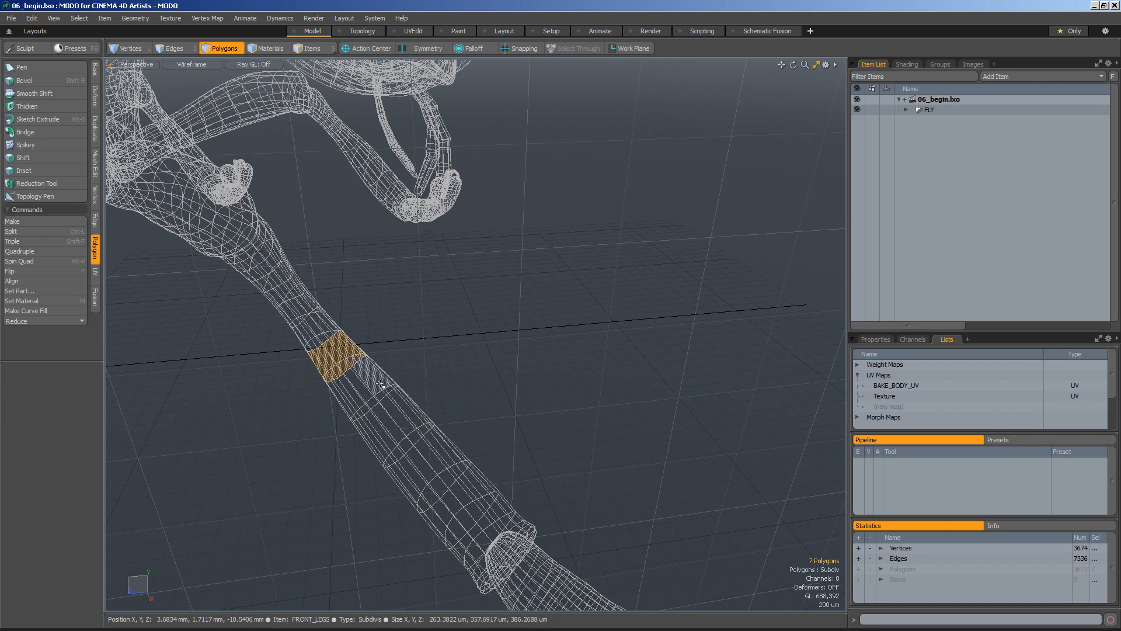
{"action": "mouse_move", "coordinate": [380, 344]}
{"action": "right_mouse_down"}
{"action": "mouse_move", "coordinate": [337, 398]}
{"action": "mouse_move", "coordinate": [297, 365]}
{"action": "mouse_move", "coordinate": [365, 315]}
{"action": "mouse_move", "coordinate": [381, 344]}
{"action": "right_mouse_up"}
{"action": "left_click_drag", "start_coordinate": [528, 380], "coordinate": [408, 283], "text": "alt"}
- Return the viewport to the Shaded style, inspect the ring selection and clear it
{"action": "left_click", "coordinate": [195, 67]}
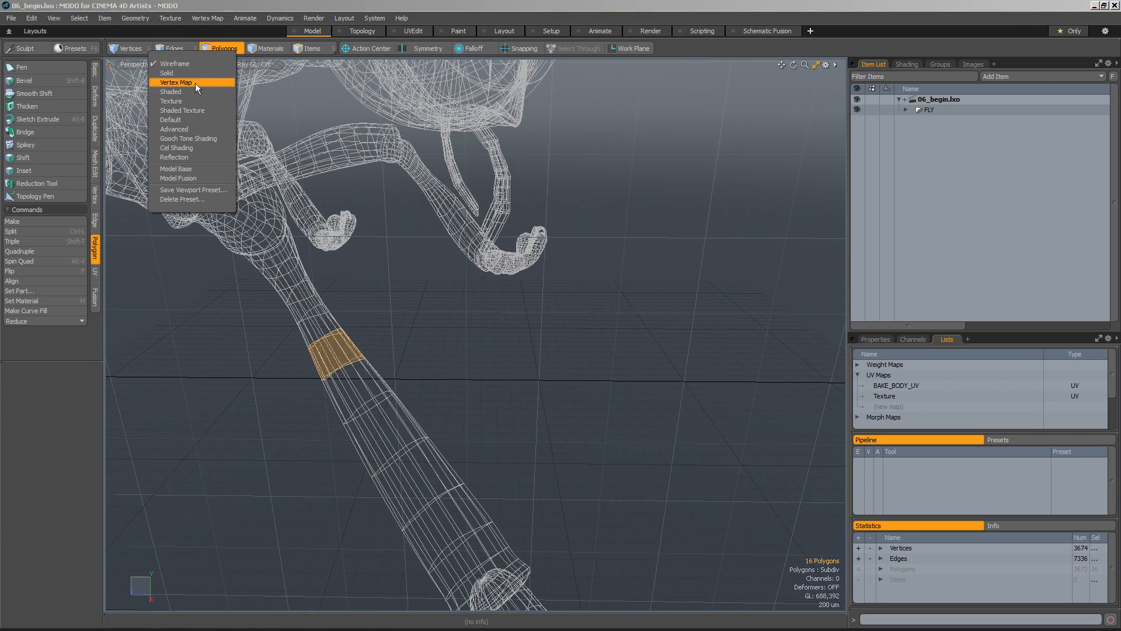
{"action": "left_click", "coordinate": [194, 90]}
{"action": "left_click_drag", "start_coordinate": [498, 380], "coordinate": [575, 354], "text": "alt"}
{"action": "left_click", "coordinate": [517, 358]}
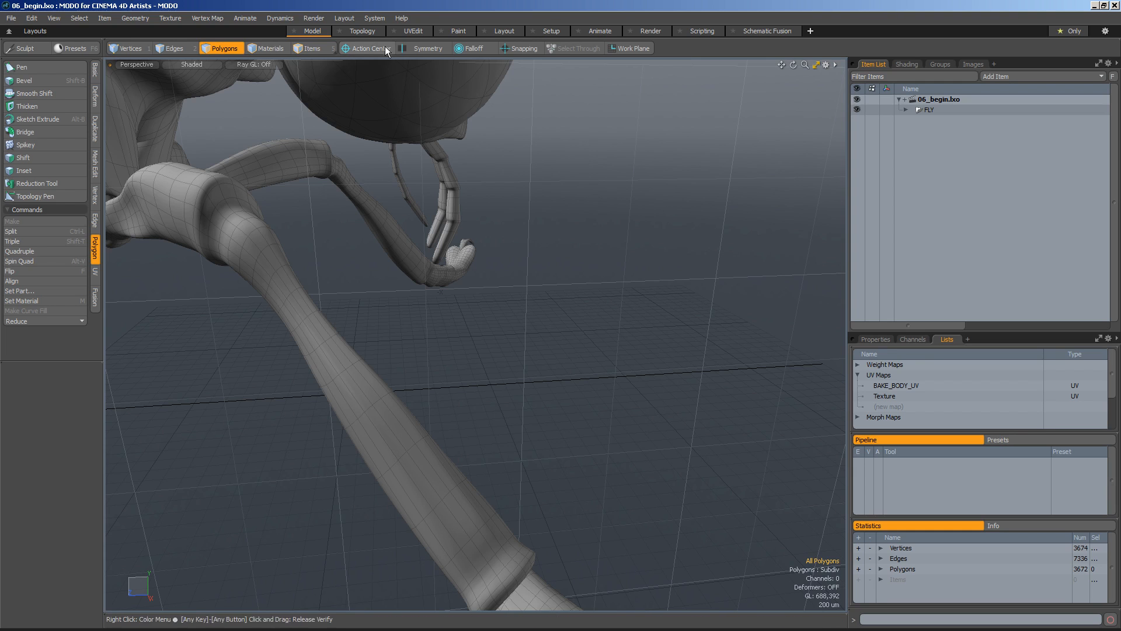
- Enable Ignore Shading Style for lasso selection in the Selection preferences
{"action": "left_click", "coordinate": [378, 17]}
{"action": "left_click", "coordinate": [382, 29]}
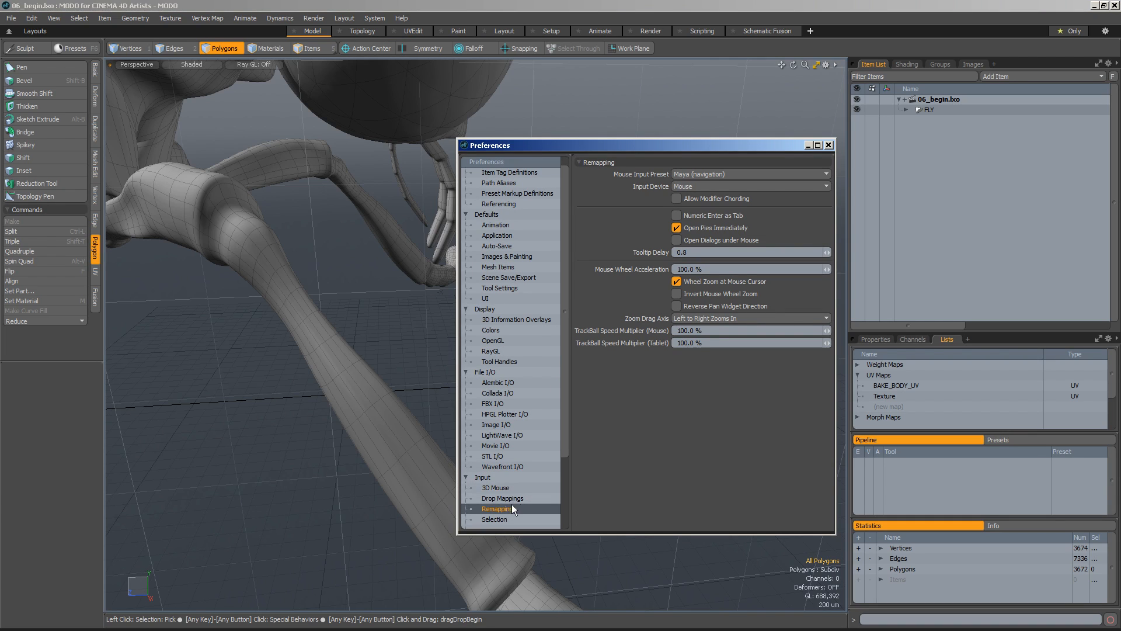
{"action": "left_click", "coordinate": [495, 519]}
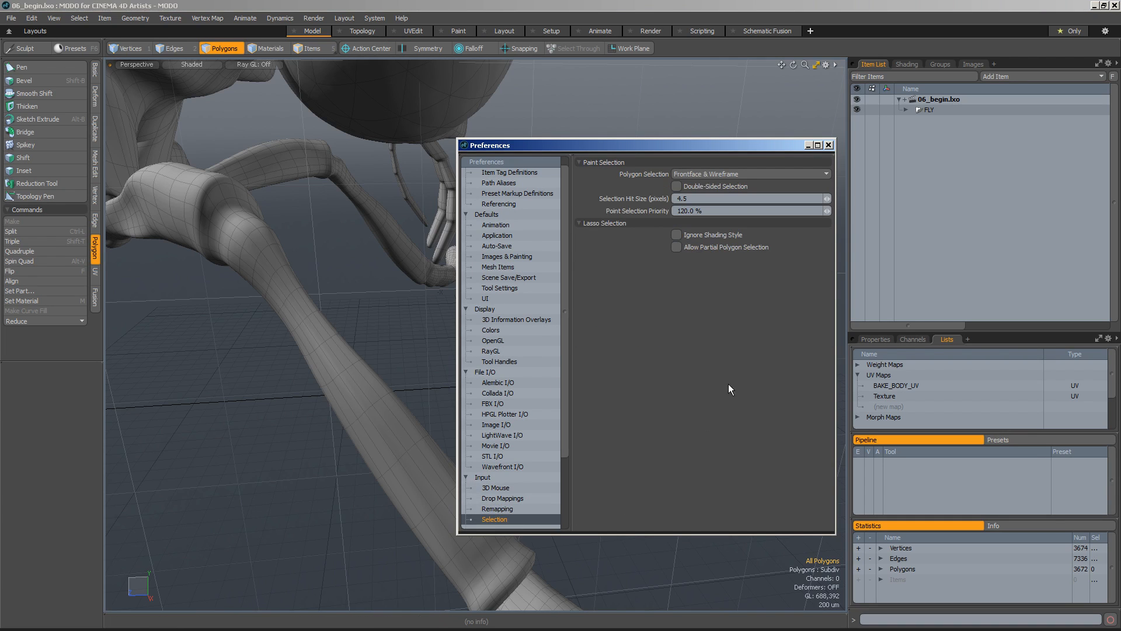
{"action": "left_click", "coordinate": [676, 234]}
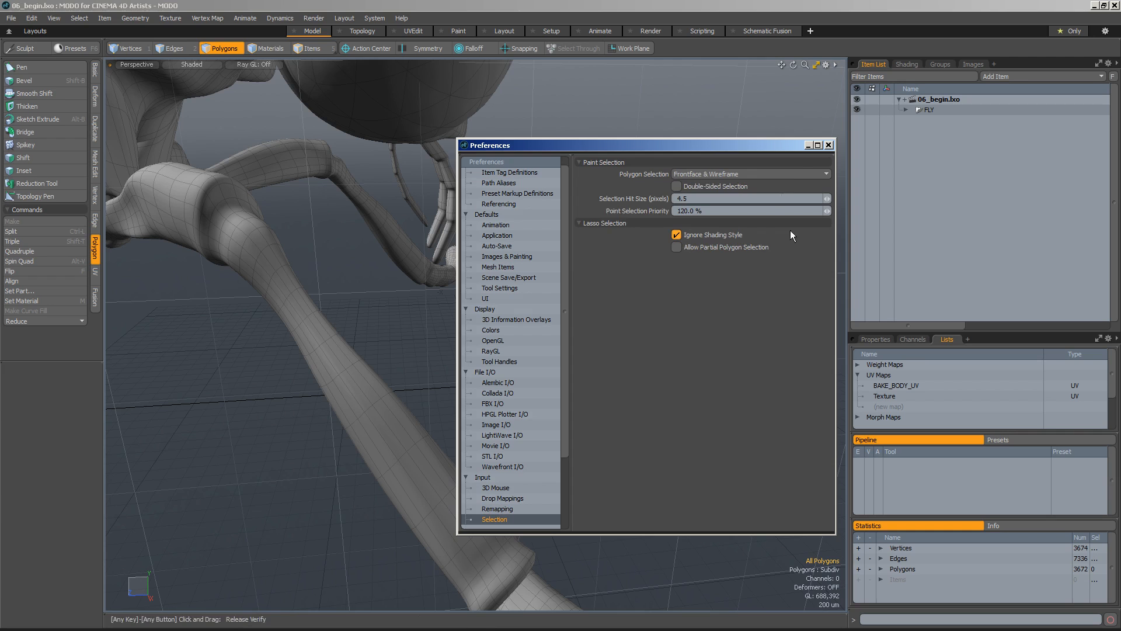
{"action": "left_click", "coordinate": [828, 144]}
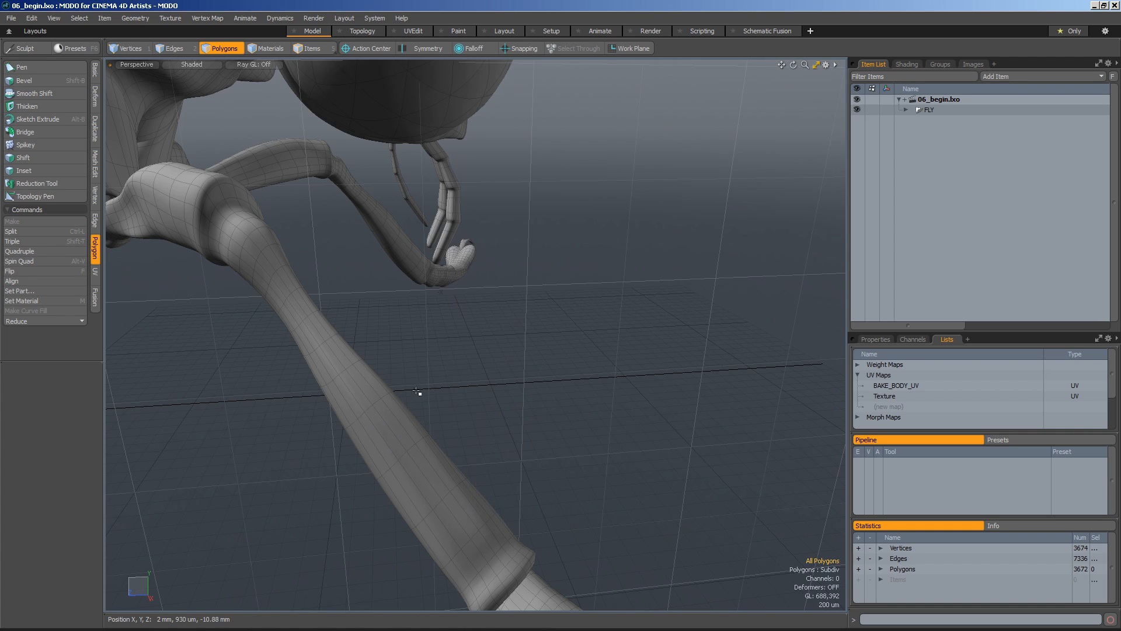
- Lasso-select a band of leg polygons in the Shaded view and repeat the lasso in the Wireframe view to compare
{"action": "mouse_move", "coordinate": [418, 374]}
{"action": "right_mouse_down"}
{"action": "mouse_move", "coordinate": [370, 450]}
{"action": "mouse_move", "coordinate": [295, 395]}
{"action": "mouse_move", "coordinate": [374, 330]}
{"action": "mouse_move", "coordinate": [412, 365]}
{"action": "mouse_move", "coordinate": [348, 448]}
{"action": "mouse_move", "coordinate": [297, 383]}
{"action": "mouse_move", "coordinate": [418, 345]}
{"action": "right_mouse_up"}
{"action": "left_click", "coordinate": [188, 64]}
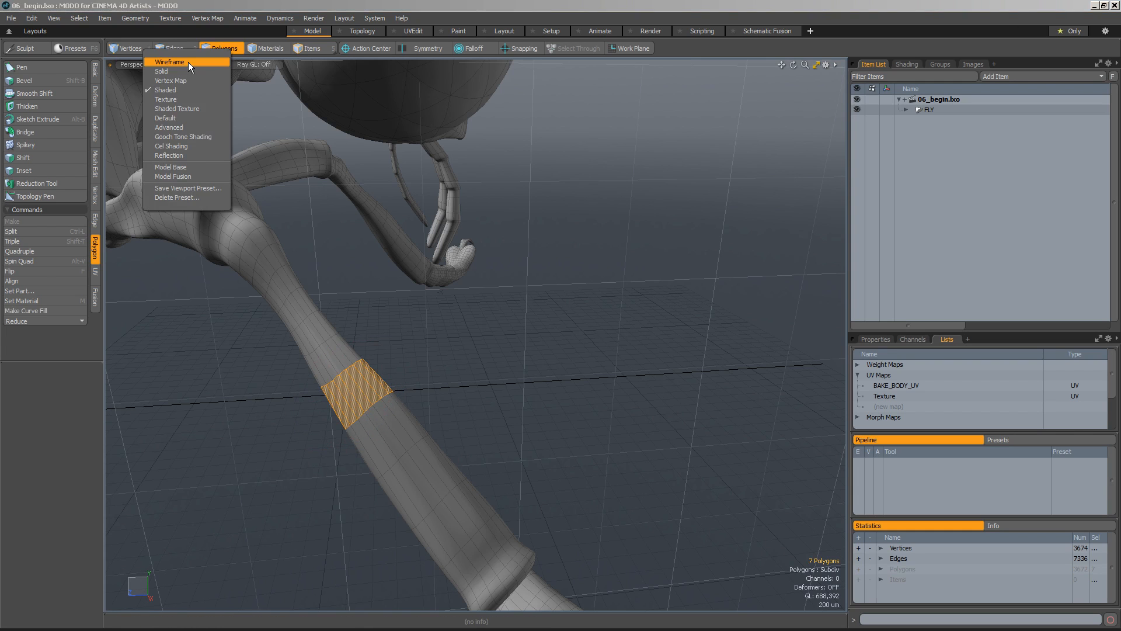
{"action": "left_click", "coordinate": [190, 69]}
{"action": "mouse_move", "coordinate": [409, 388]}
{"action": "right_mouse_down"}
{"action": "mouse_move", "coordinate": [306, 461]}
{"action": "mouse_move", "coordinate": [405, 345]}
{"action": "mouse_move", "coordinate": [397, 384]}
{"action": "mouse_move", "coordinate": [307, 430]}
{"action": "mouse_move", "coordinate": [409, 385]}
{"action": "right_mouse_up"}
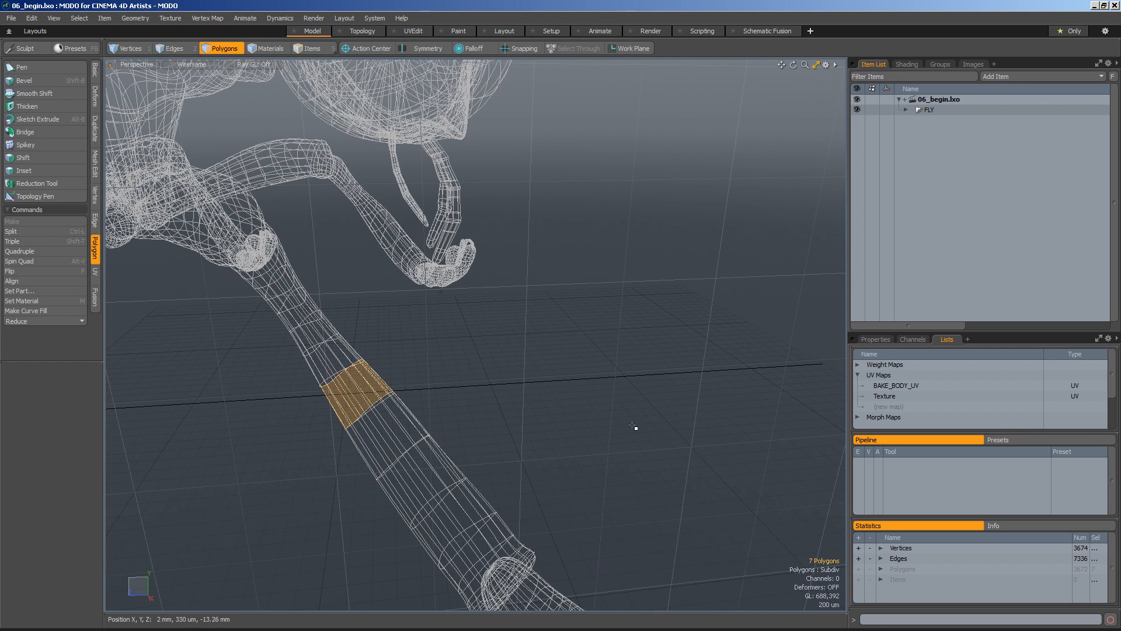
- Switch the viewport back to Shaded, inspect the selected leg band and clear the selection
{"action": "left_click", "coordinate": [183, 65]}
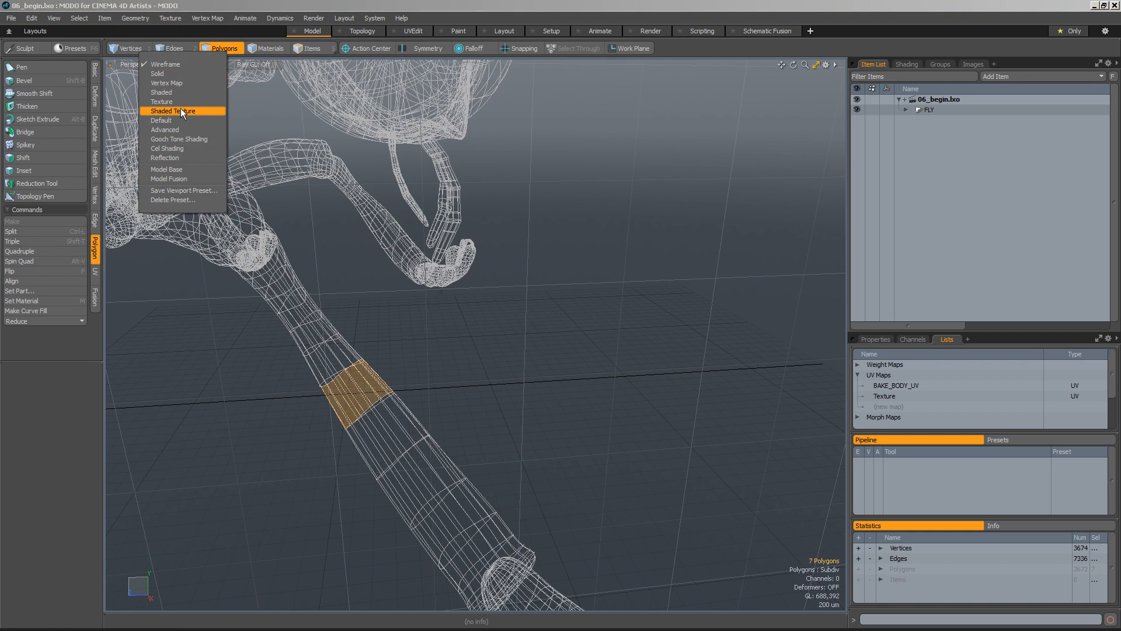
{"action": "left_click", "coordinate": [181, 92]}
{"action": "left_click_drag", "start_coordinate": [456, 338], "coordinate": [438, 321], "text": "alt"}
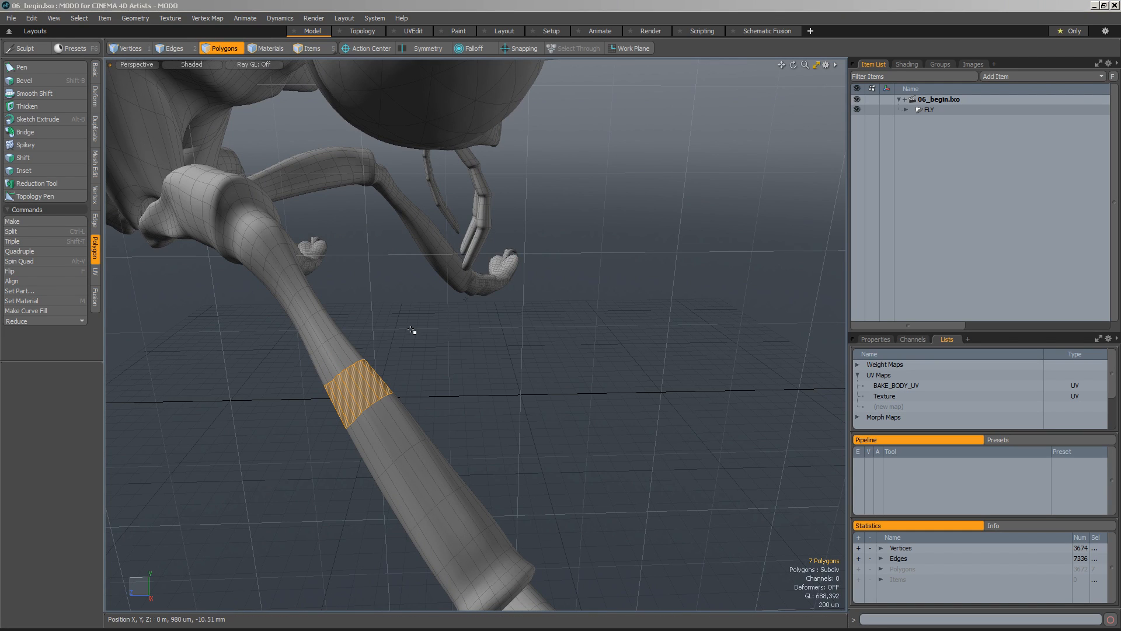
{"action": "left_click", "coordinate": [477, 355]}
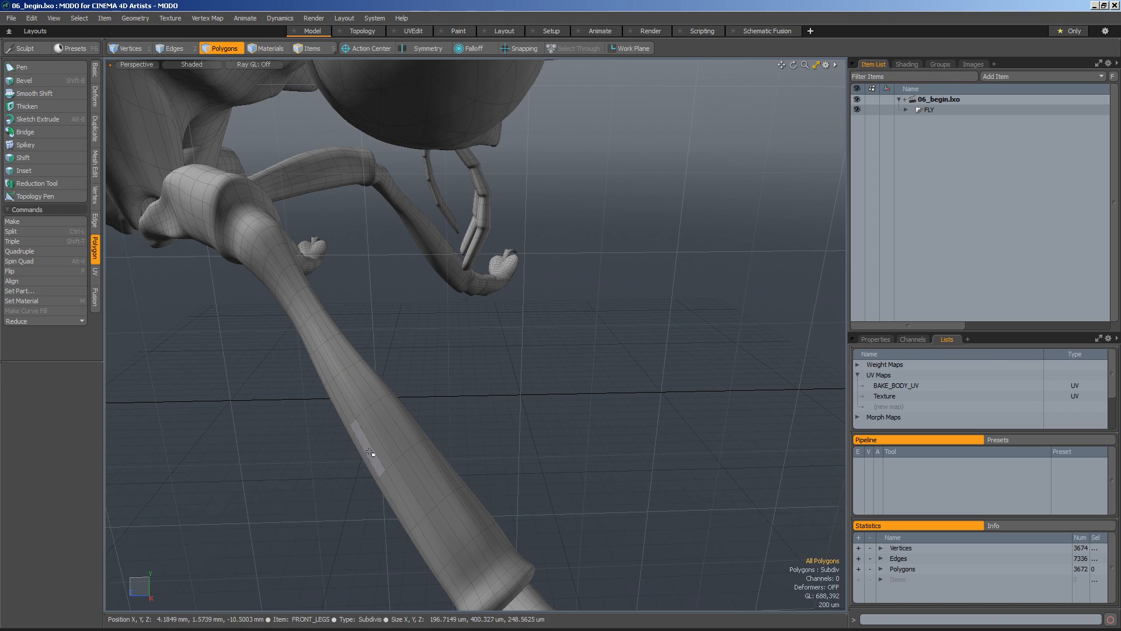
- Switch to edge selection and select an edge loop running lengthwise along the front leg
{"action": "left_click", "coordinate": [178, 50]}
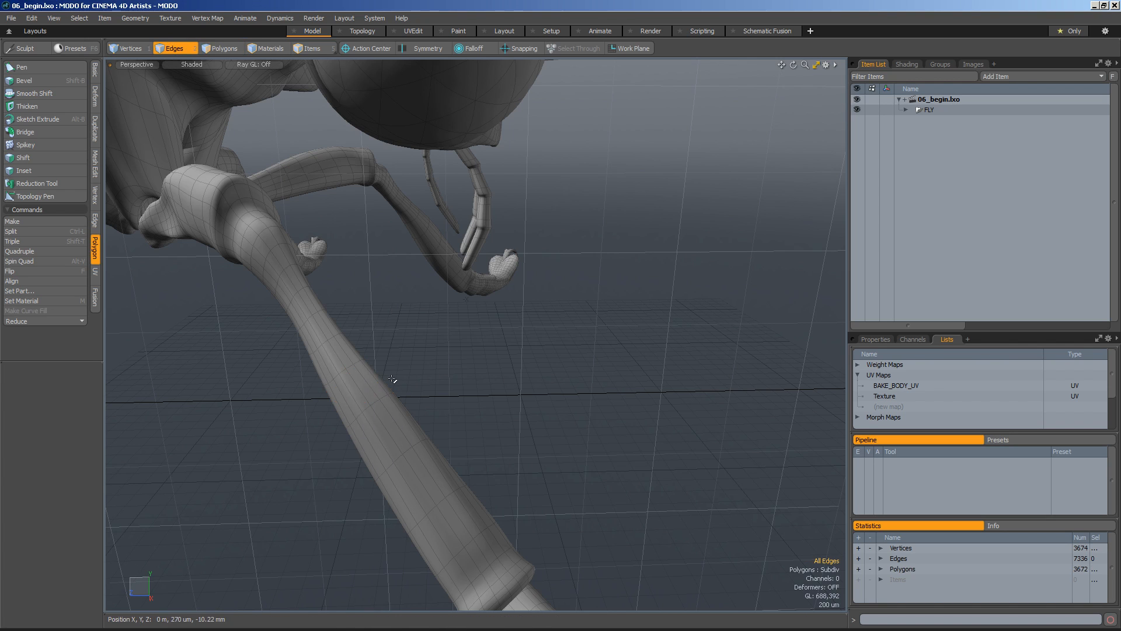
{"action": "double_click", "coordinate": [362, 371]}
{"action": "left_click_drag", "start_coordinate": [497, 395], "coordinate": [348, 362], "text": "alt"}
{"action": "double_click", "coordinate": [349, 360]}
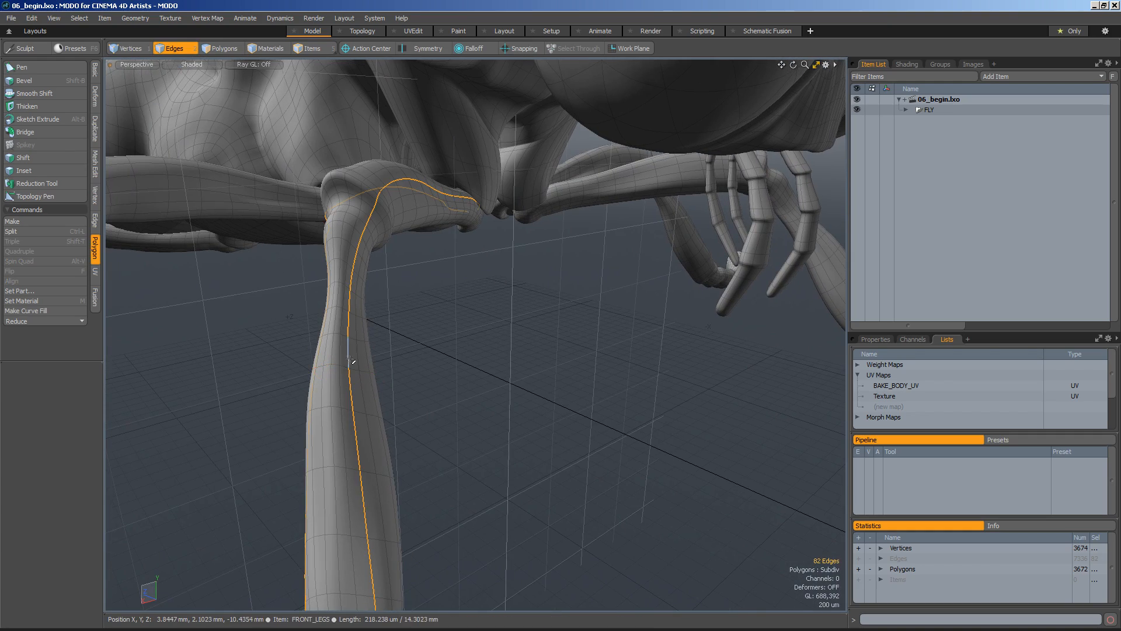
{"action": "left_click_drag", "start_coordinate": [386, 306], "coordinate": [377, 359], "text": "alt"}
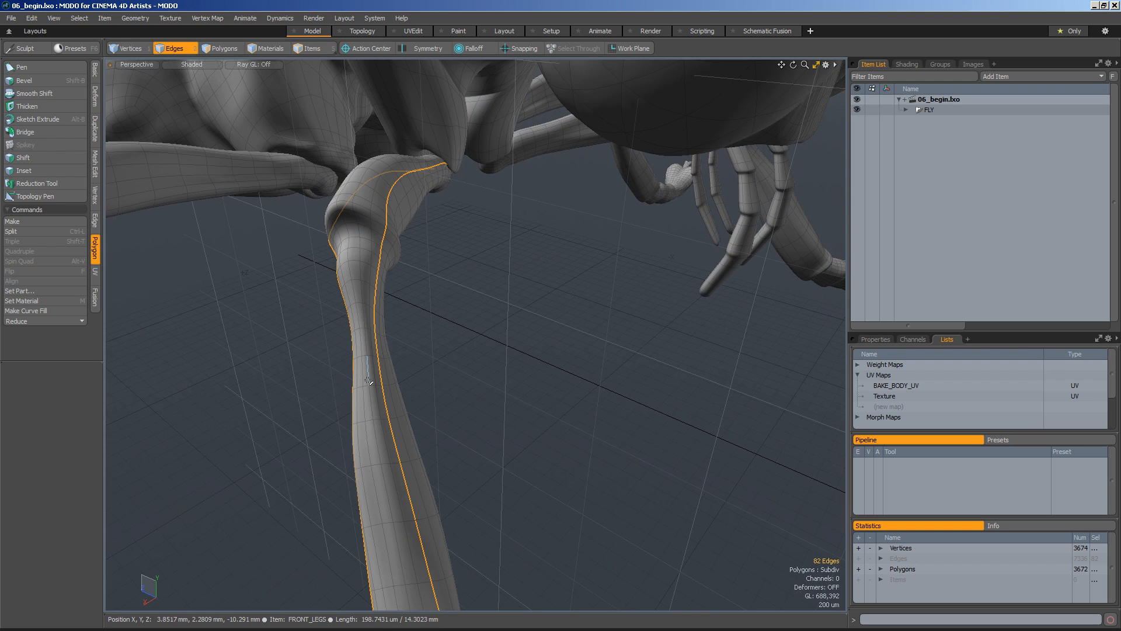
- Add further lengthwise edge loops on the front leg to the selection
{"action": "double_click", "coordinate": [403, 393], "text": "shift"}
{"action": "left_click_drag", "start_coordinate": [463, 393], "coordinate": [436, 372], "text": "alt"}
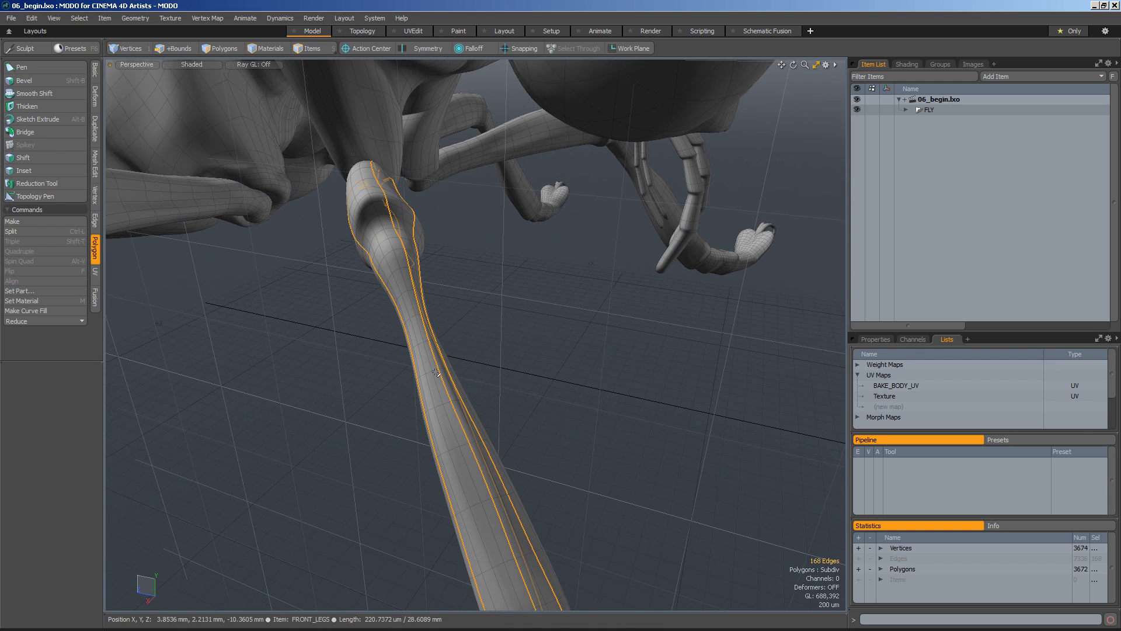
{"action": "double_click", "coordinate": [437, 413], "text": "shift"}
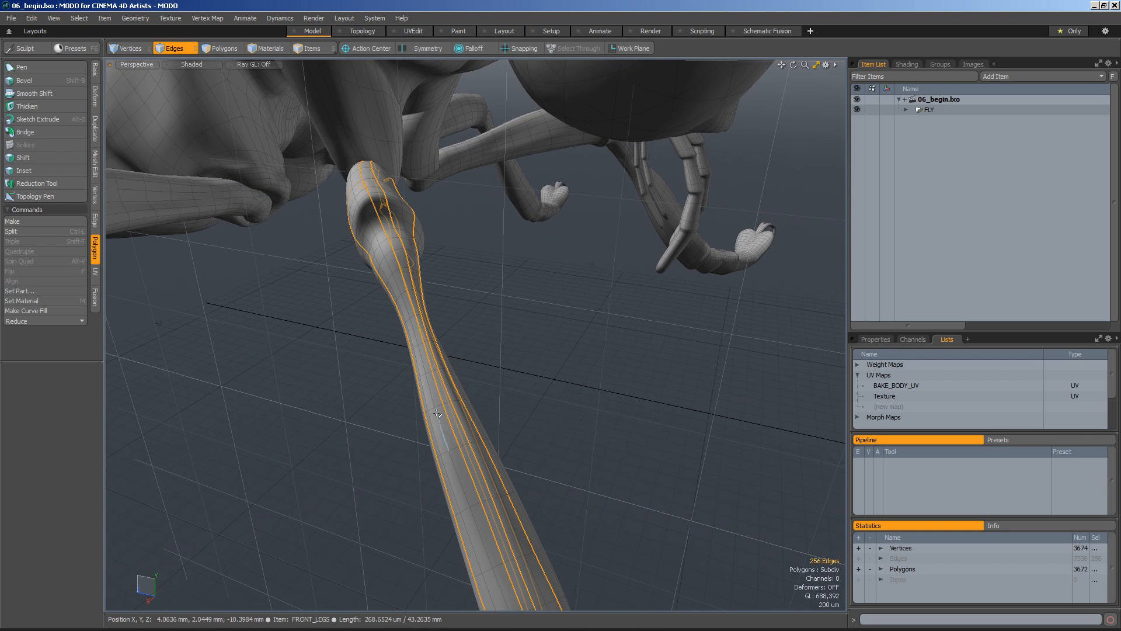
- Replace the selection with three edge loops running around the front leg's long segment
{"action": "double_click", "coordinate": [445, 401]}
{"action": "double_click", "coordinate": [461, 446], "text": "shift"}
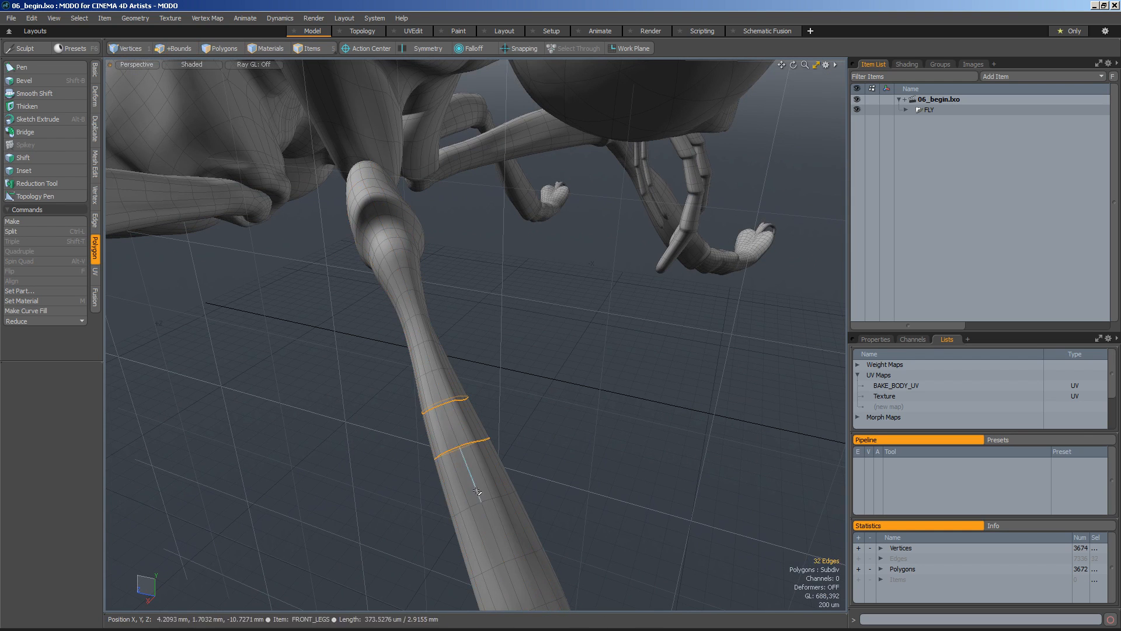
{"action": "double_click", "coordinate": [476, 509], "text": "shift"}
{"action": "left_click_drag", "start_coordinate": [476, 509], "coordinate": [548, 450], "text": "alt"}
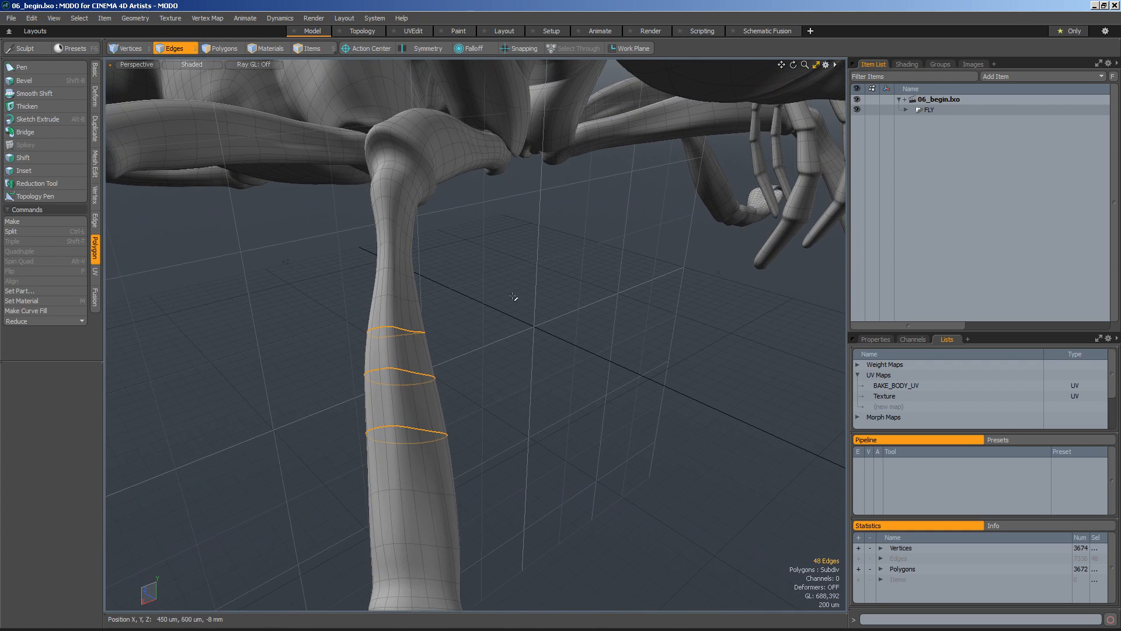
- In polygon selection, select two side-by-side polygons on the front leg and extend them to a loop around the leg
{"action": "key", "text": "3"}
{"action": "left_click", "coordinate": [414, 315]}
{"action": "left_click_drag", "start_coordinate": [511, 353], "coordinate": [449, 353], "text": "alt"}
{"action": "right_click_drag", "start_coordinate": [449, 354], "coordinate": [490, 355], "text": "alt"}
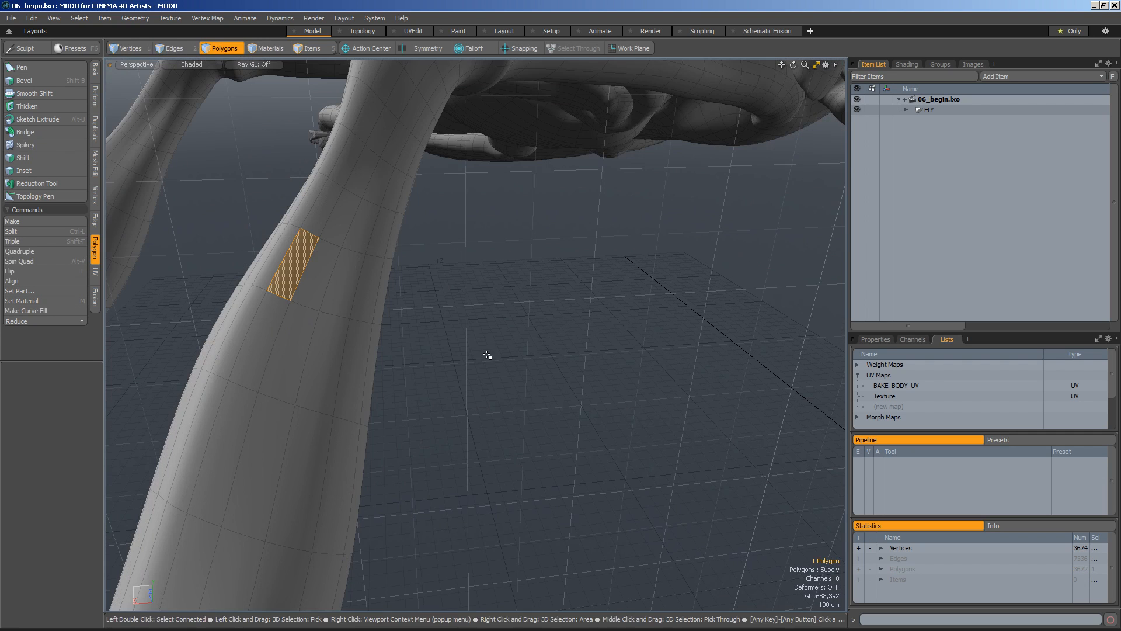
{"action": "left_click", "coordinate": [315, 283], "text": "shift"}
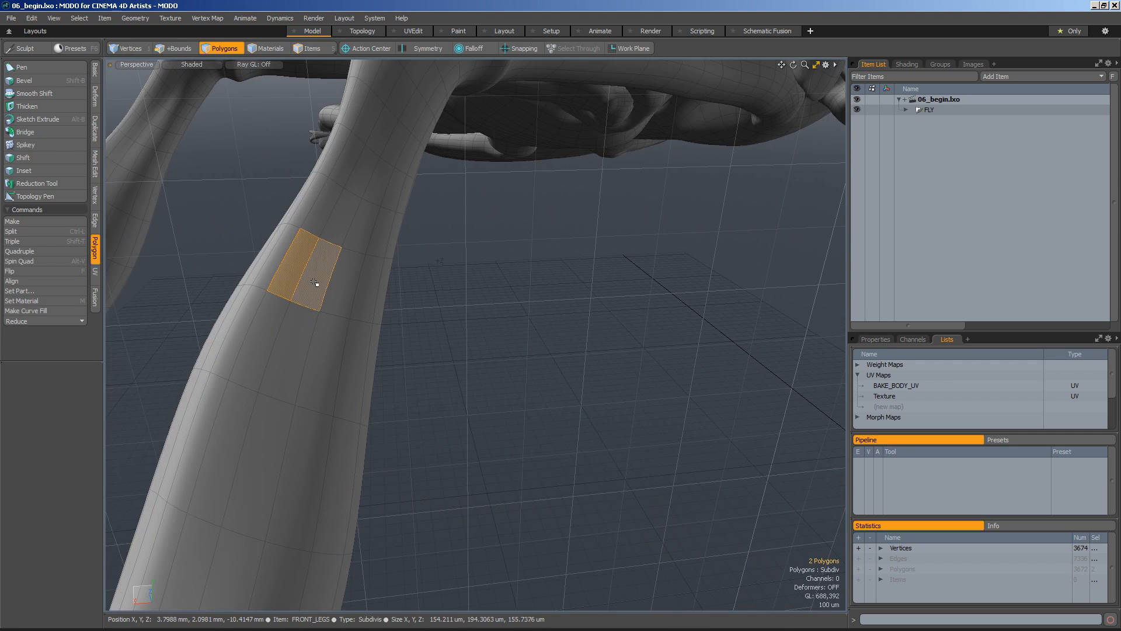
{"action": "key", "text": "l"}
{"action": "left_click_drag", "start_coordinate": [443, 307], "coordinate": [353, 365], "text": "alt"}
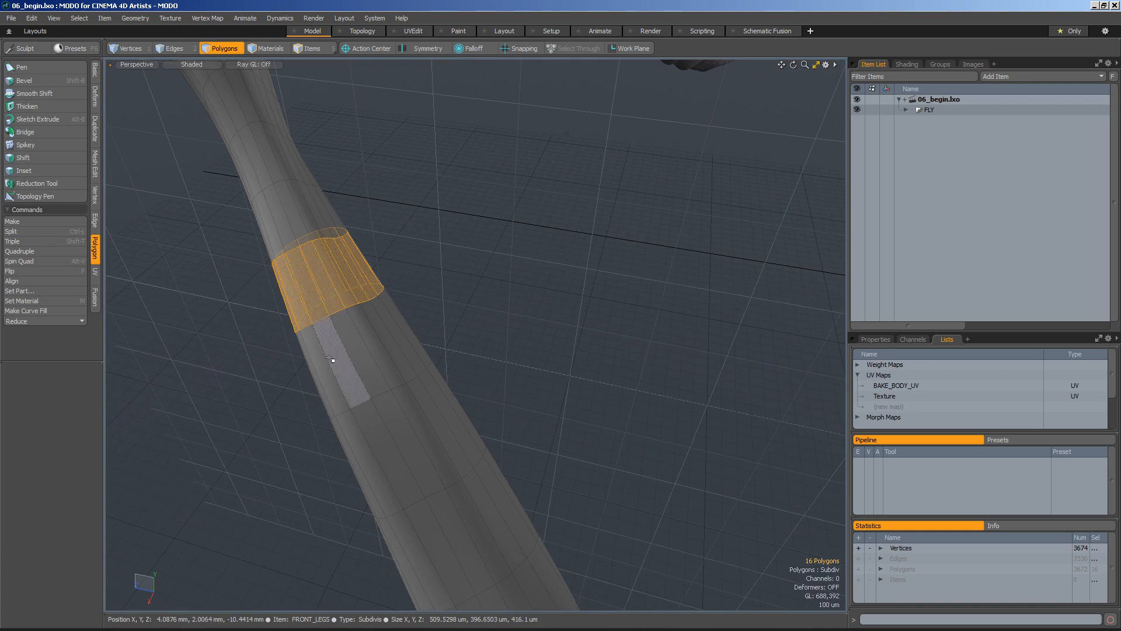
- Select two polygons adjacent along the leg's length, extend them to a polygon loop, and clear the selection
{"action": "left_click", "coordinate": [358, 345]}
{"action": "left_click", "coordinate": [323, 282], "text": "shift"}
{"action": "key", "text": "l"}
{"action": "left_click_drag", "start_coordinate": [544, 361], "coordinate": [340, 363], "text": "alt"}
{"action": "left_click", "coordinate": [494, 368]}
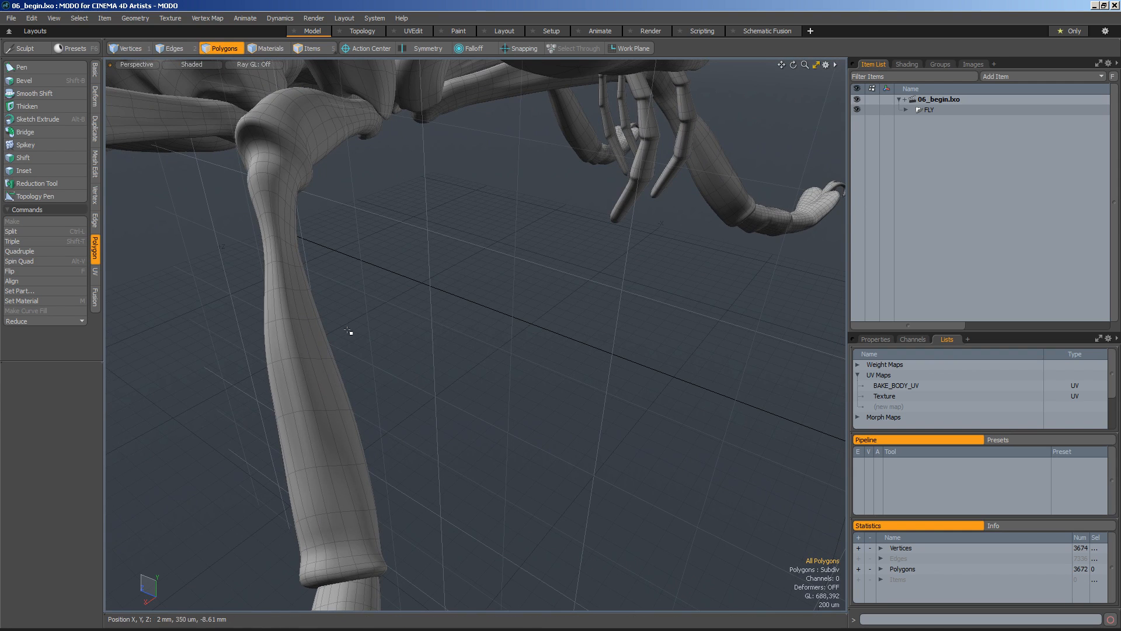
- Select two leg polygons with one between them, continue the alternating pattern around the leg, and clear the selection
{"action": "left_click_drag", "start_coordinate": [333, 339], "coordinate": [291, 362], "text": "alt"}
{"action": "scroll", "coordinate": [333, 361], "scroll_direction": "up", "scroll_amount": 3}
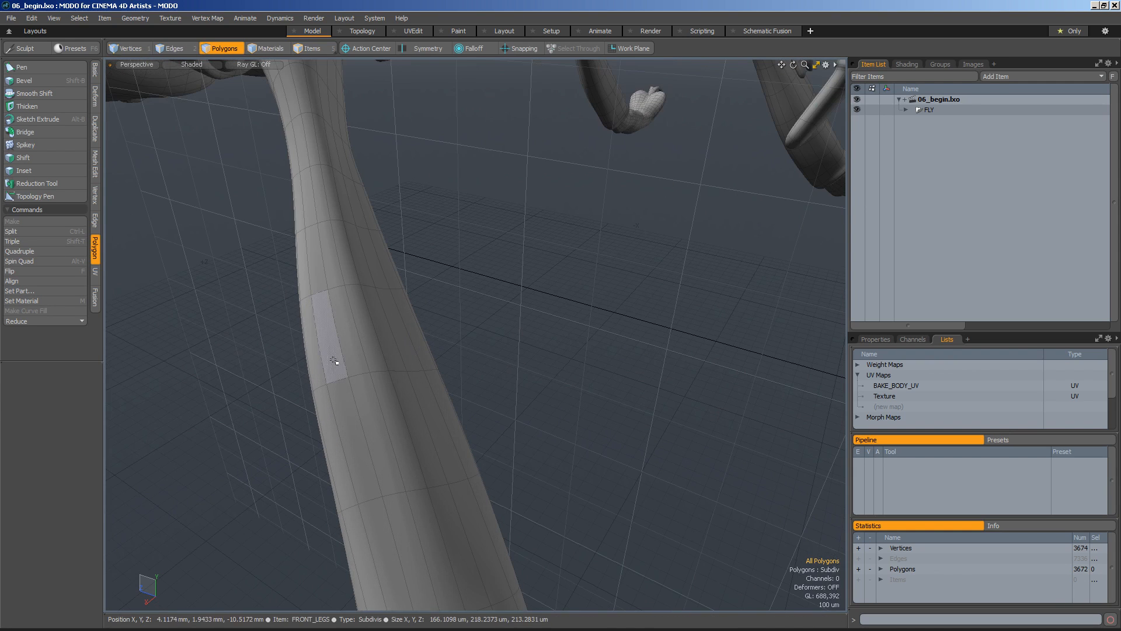
{"action": "left_click", "coordinate": [336, 354]}
{"action": "left_click", "coordinate": [375, 346], "text": "shift"}
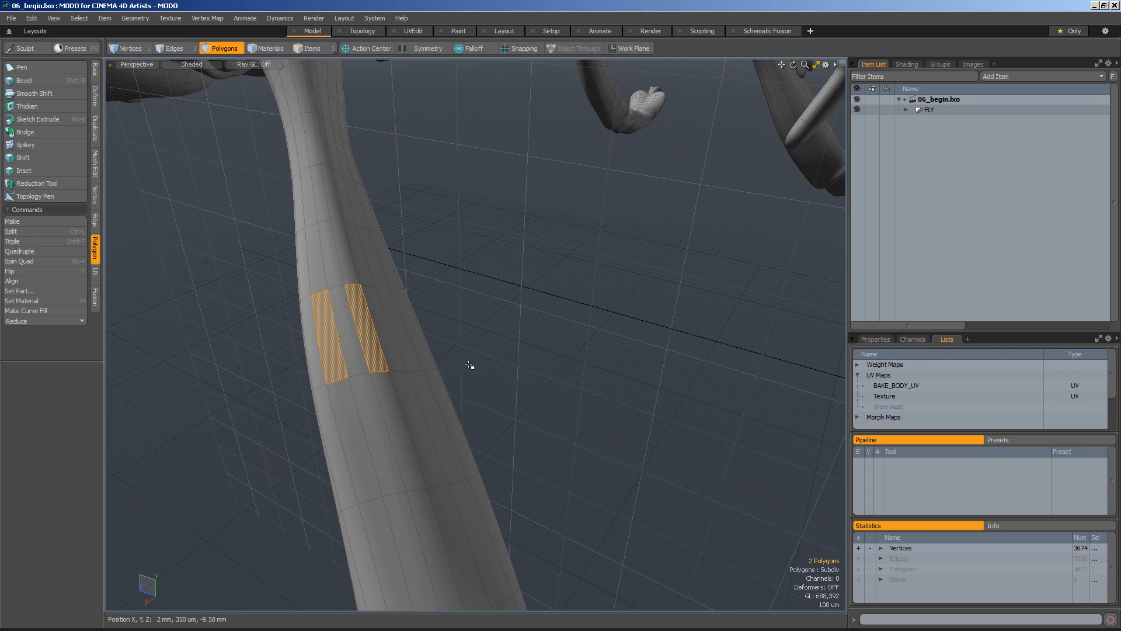
{"action": "key", "text": "Up"}
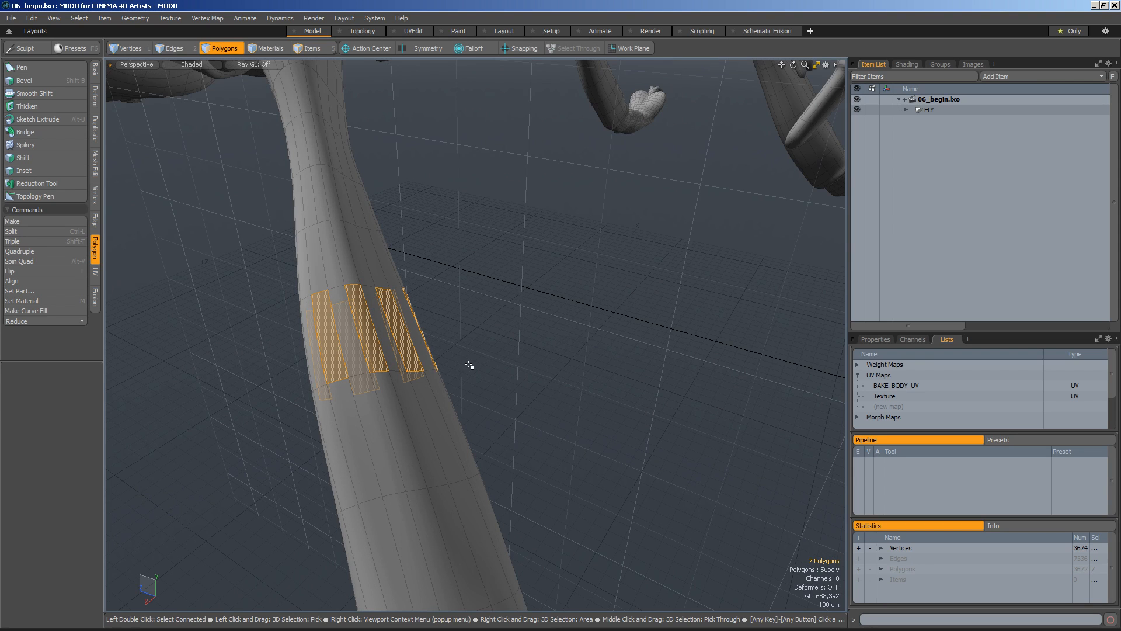
{"action": "left_click_drag", "start_coordinate": [510, 355], "coordinate": [373, 408], "text": "alt"}
{"action": "left_click", "coordinate": [530, 381]}
- Select two spaced polygons just below the front leg's knee, extend their pattern along the leg, and clear the selection
{"action": "scroll", "coordinate": [526, 428], "scroll_direction": "down", "scroll_amount": 10}
{"action": "scroll", "coordinate": [537, 419], "scroll_direction": "up", "scroll_amount": 5}
{"action": "left_click_drag", "start_coordinate": [543, 422], "coordinate": [538, 391], "text": "alt"}
{"action": "left_click", "coordinate": [459, 355]}
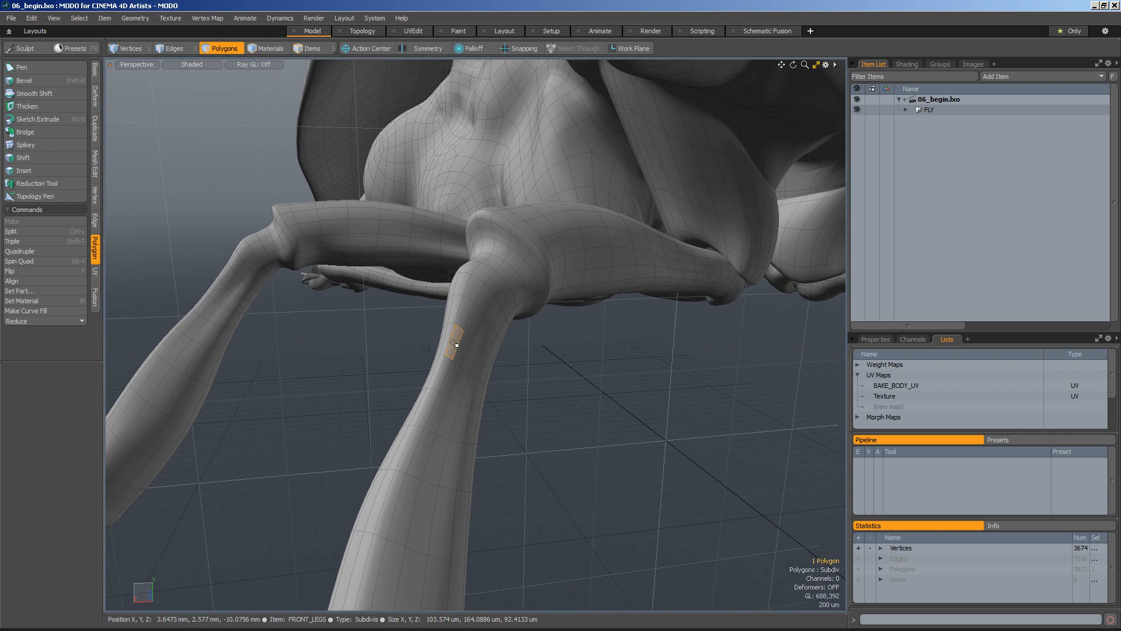
{"action": "left_click", "coordinate": [478, 364], "text": "shift"}
{"action": "key", "text": "Up"}
{"action": "left_click_drag", "start_coordinate": [417, 446], "coordinate": [525, 440], "text": "alt"}
{"action": "left_click", "coordinate": [600, 436]}
{"action": "left_click_drag", "start_coordinate": [600, 436], "coordinate": [615, 451], "text": "alt"}
{"action": "middle_click_drag", "start_coordinate": [621, 444], "coordinate": [480, 425], "text": "alt"}
{"action": "scroll", "coordinate": [480, 426], "scroll_direction": "down", "scroll_amount": 4}
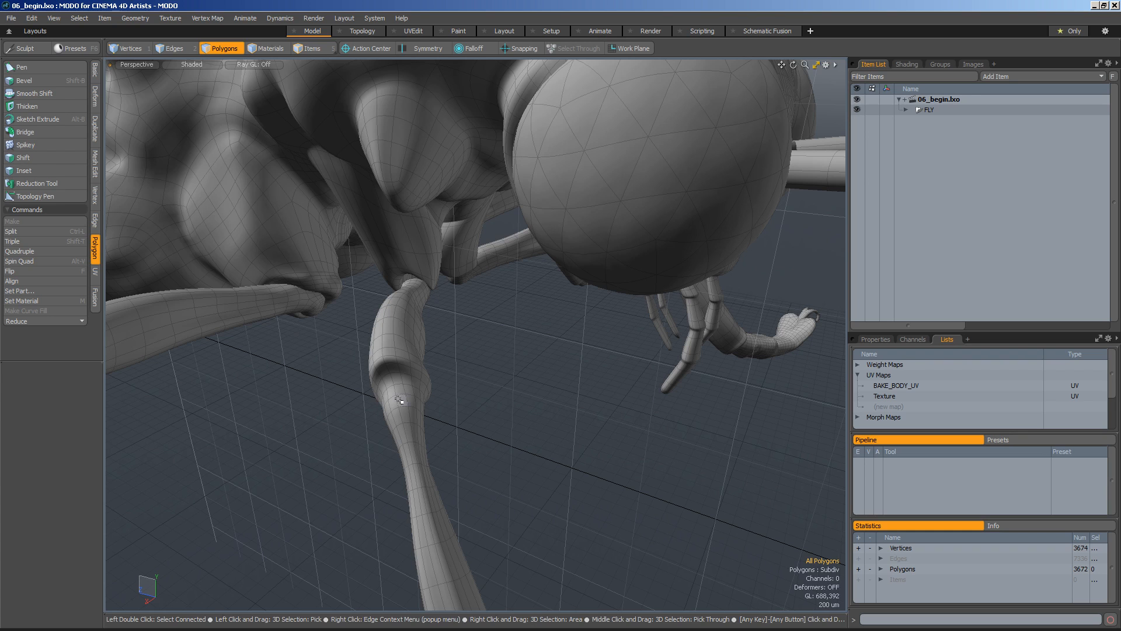
- Cycle through the vertex, polygon and edge selection modes, then select a block of four polygons above the front leg's knee
{"action": "left_click_drag", "start_coordinate": [433, 431], "coordinate": [470, 492], "text": "alt"}
{"action": "scroll", "coordinate": [407, 418], "scroll_direction": "up", "scroll_amount": 2}
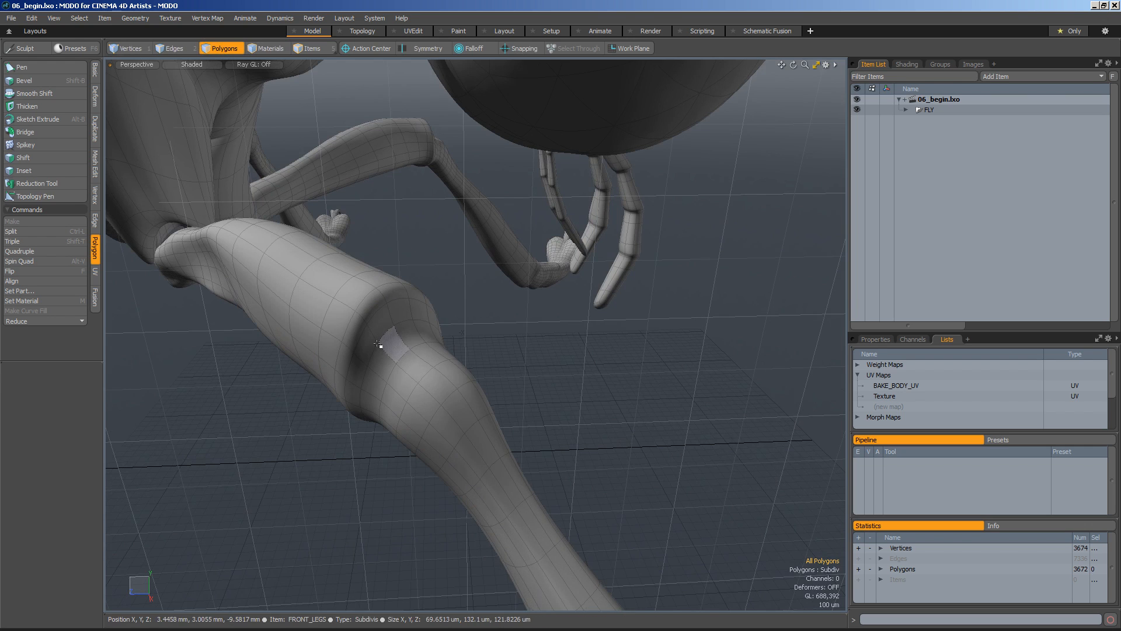
{"action": "key", "text": "1"}
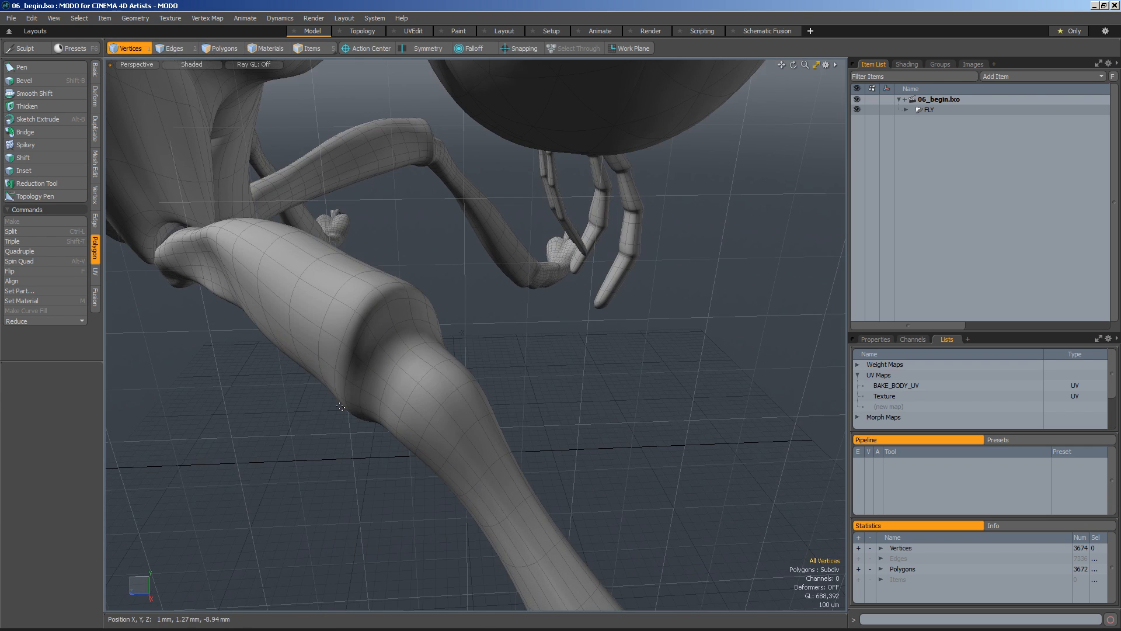
{"action": "key", "text": "3"}
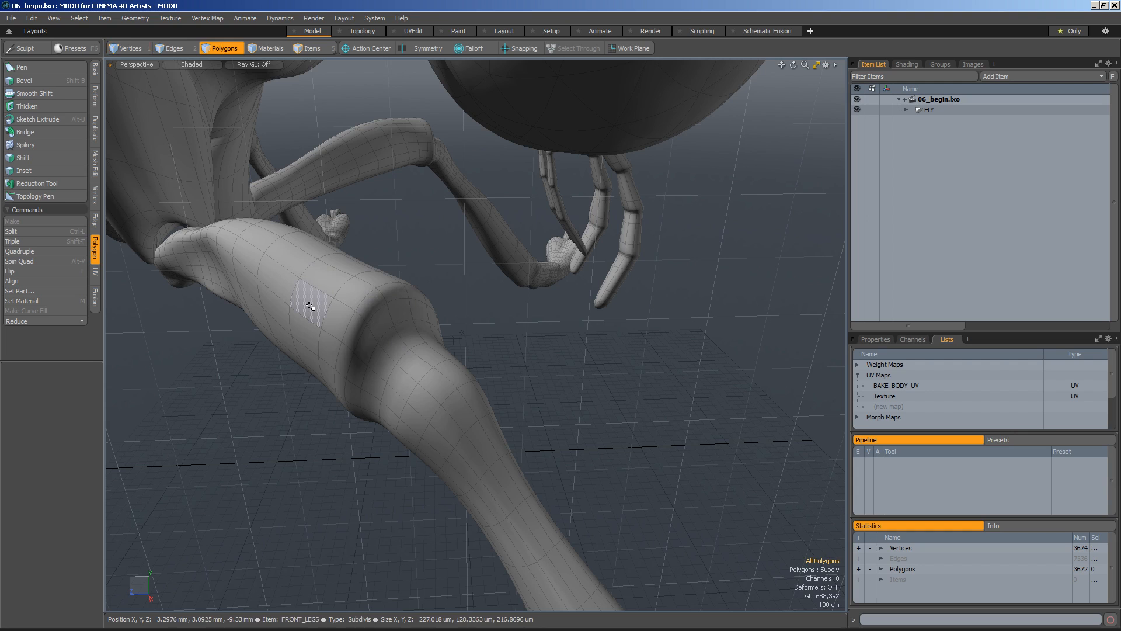
{"action": "key", "text": "2"}
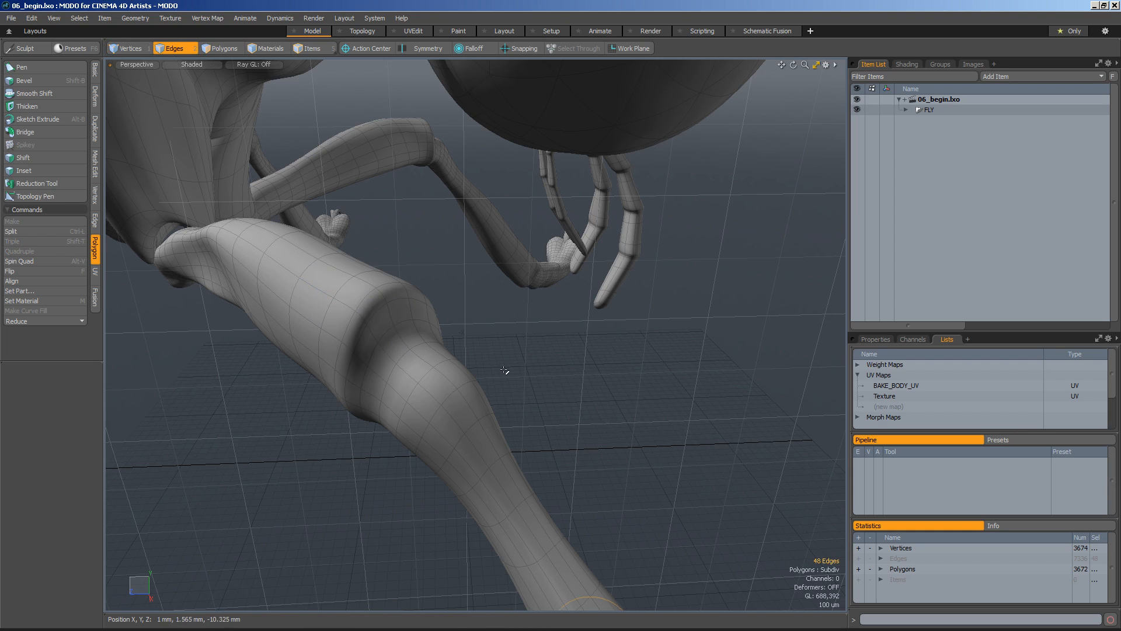
{"action": "left_click", "coordinate": [224, 49]}
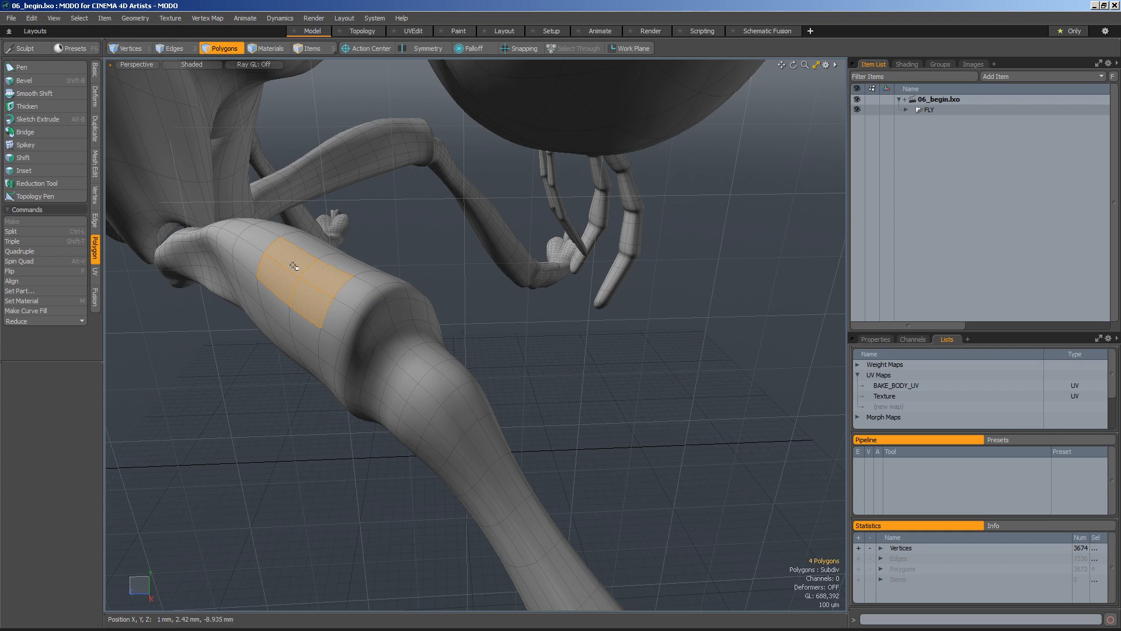
- Select the edge loop just below the front leg's knee in edge mode, and two vertices above the knee in vertex mode
{"action": "left_click", "coordinate": [171, 49]}
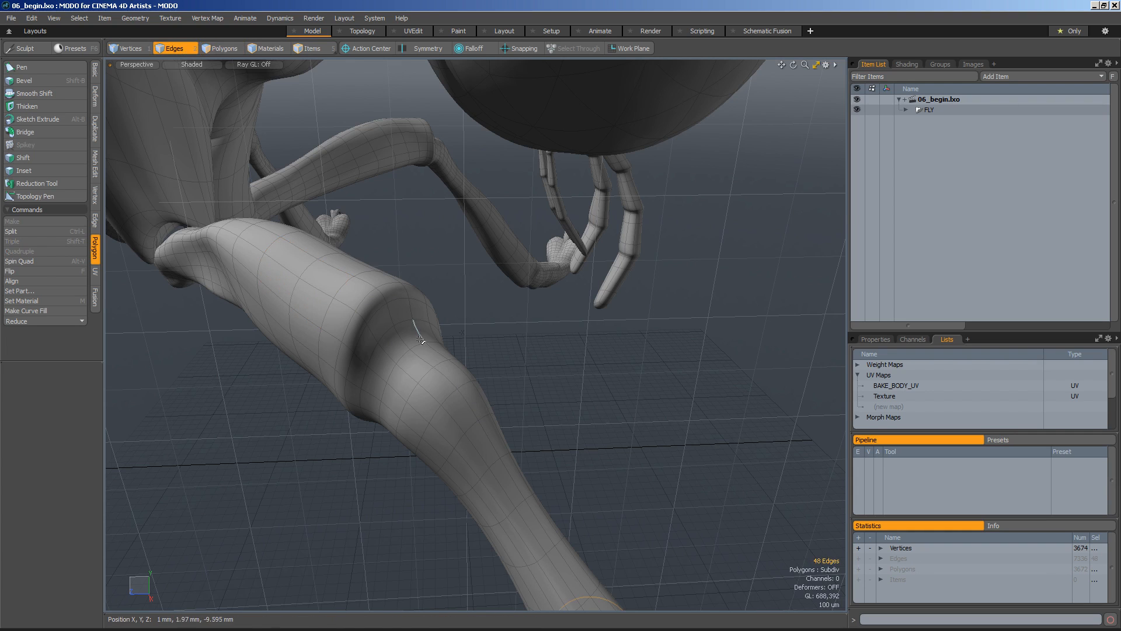
{"action": "double_click", "coordinate": [422, 373]}
{"action": "left_click", "coordinate": [128, 48]}
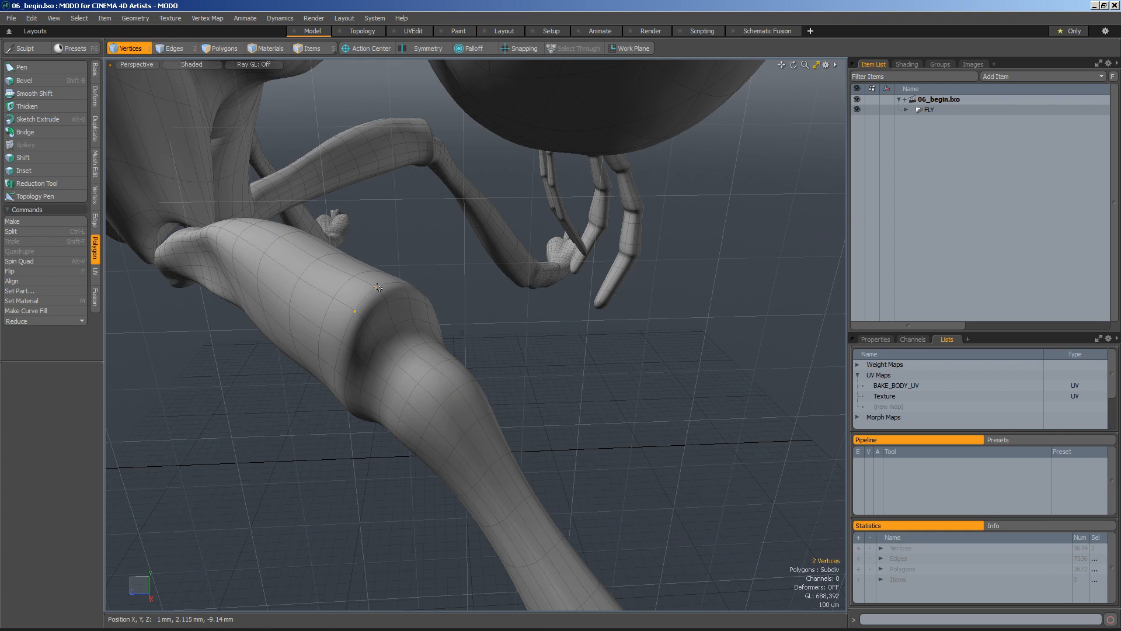
- Switch repeatedly between edge, polygon and vertex modes to compare the separate selections on the leg, finishing in polygon mode
{"action": "left_click", "coordinate": [173, 48]}
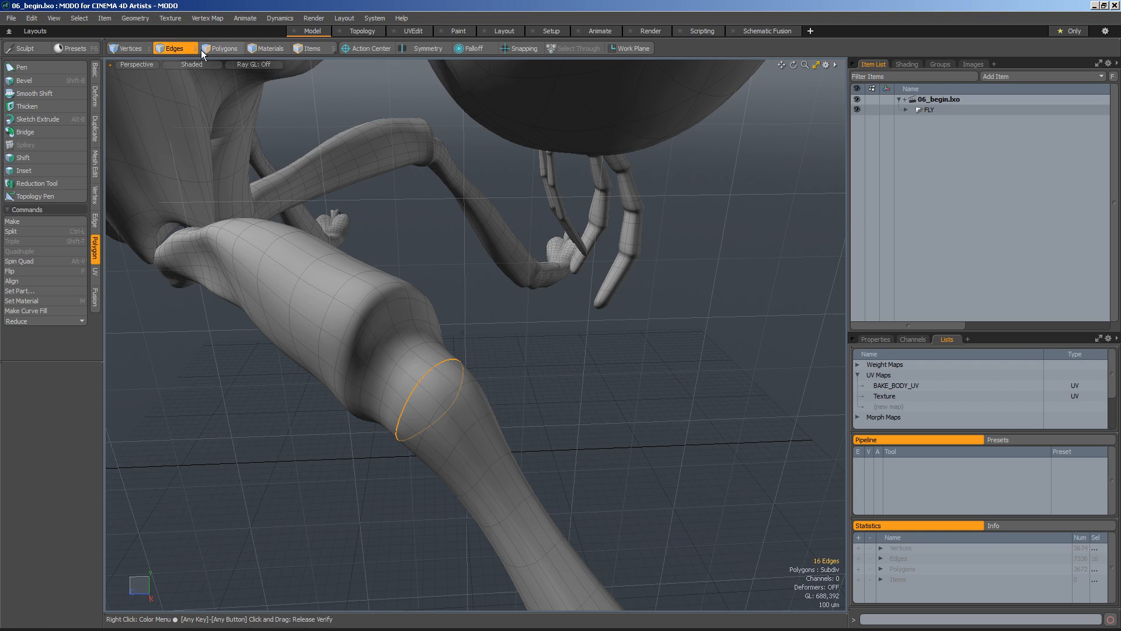
{"action": "left_click", "coordinate": [225, 48]}
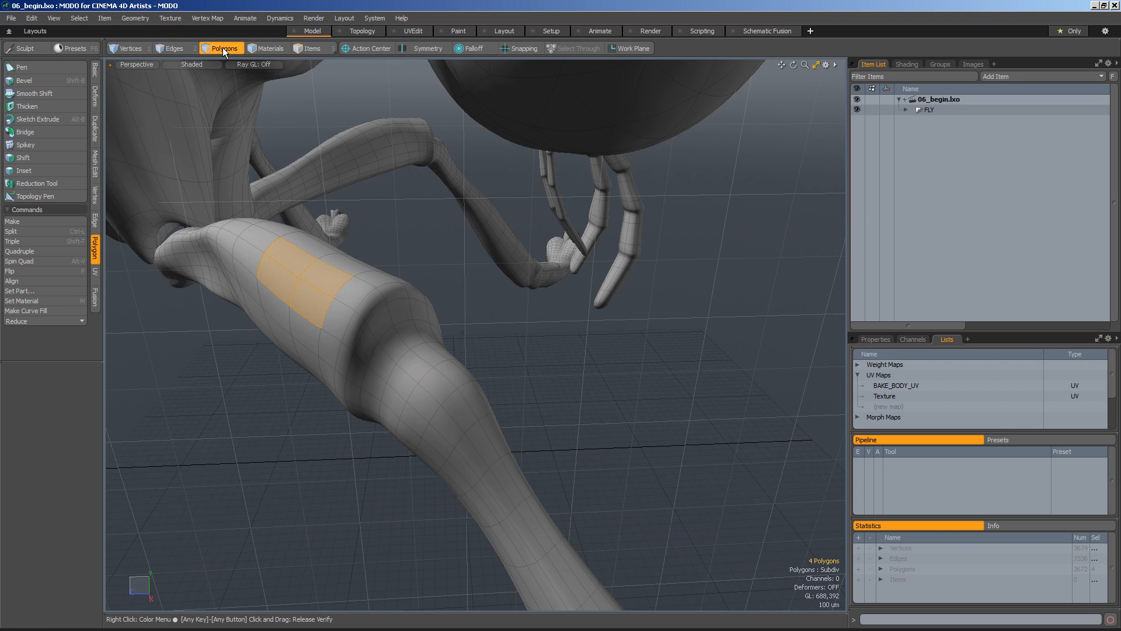
{"action": "left_click", "coordinate": [180, 50]}
{"action": "left_click", "coordinate": [219, 46]}
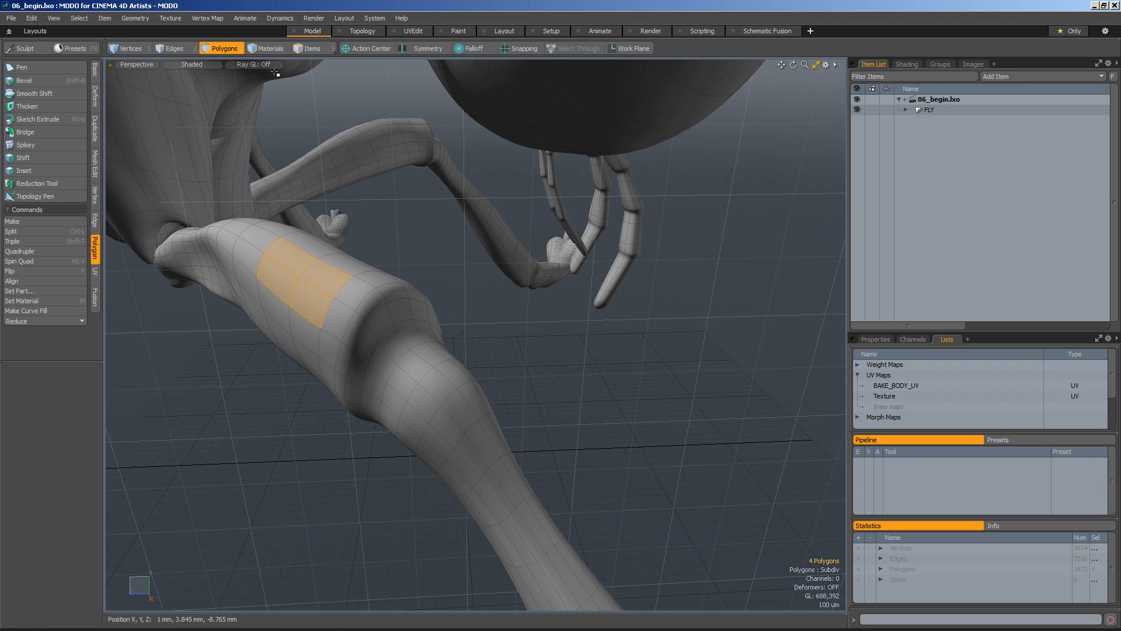
{"action": "left_click", "coordinate": [174, 49]}
{"action": "left_click", "coordinate": [132, 48]}
{"action": "left_click", "coordinate": [170, 48]}
{"action": "left_click", "coordinate": [233, 46]}
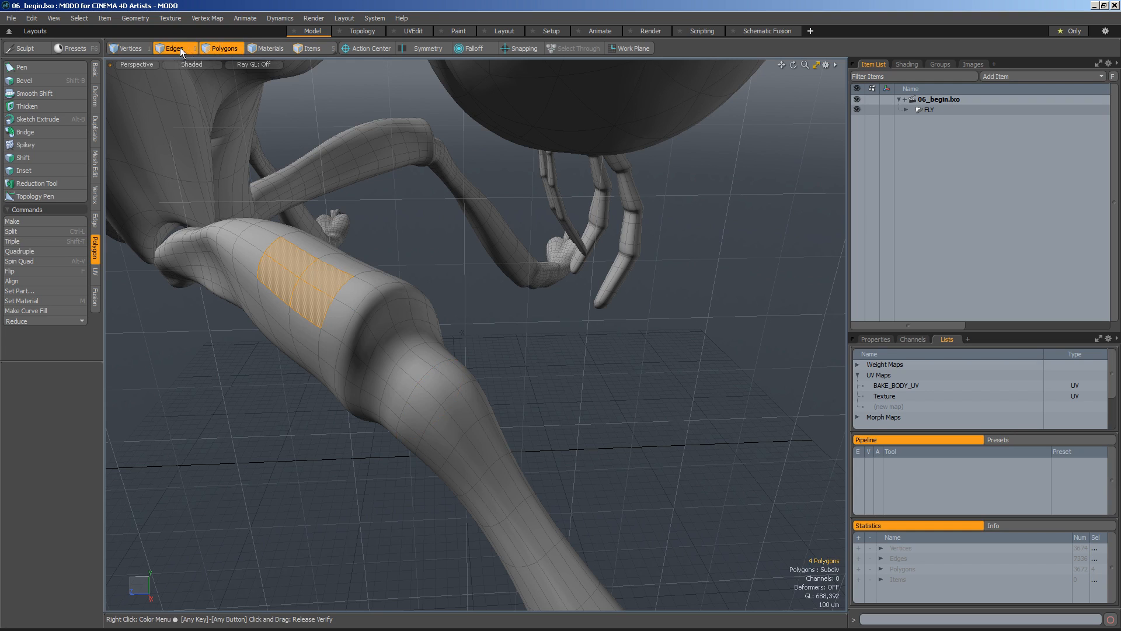
{"action": "left_click", "coordinate": [180, 48]}
{"action": "left_click", "coordinate": [141, 46]}
{"action": "left_click", "coordinate": [230, 47]}
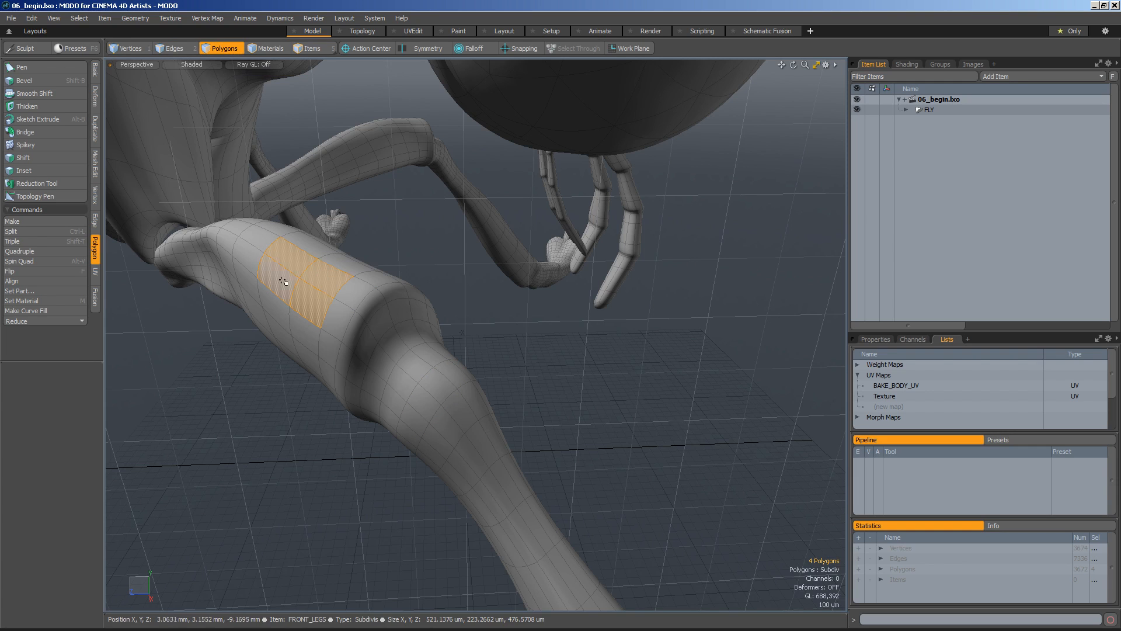
- Convert the four-polygon selection on the front leg to edges, and convert that selection to vertices
{"action": "key", "text": "alt"}
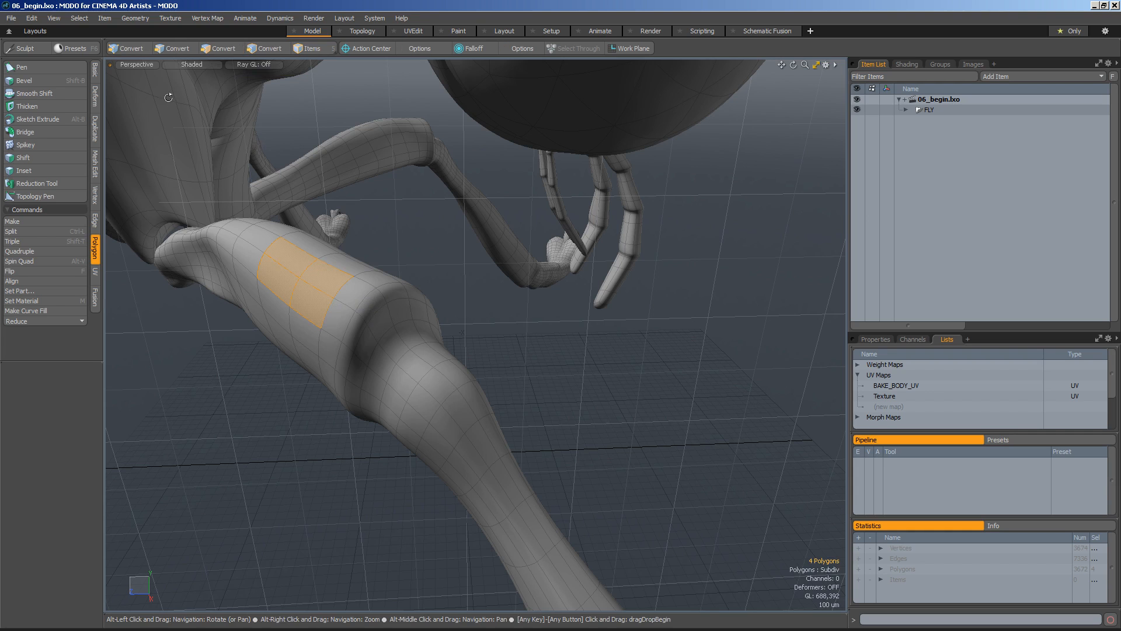
{"action": "key", "text": "alt"}
{"action": "left_click", "coordinate": [176, 48], "text": "alt"}
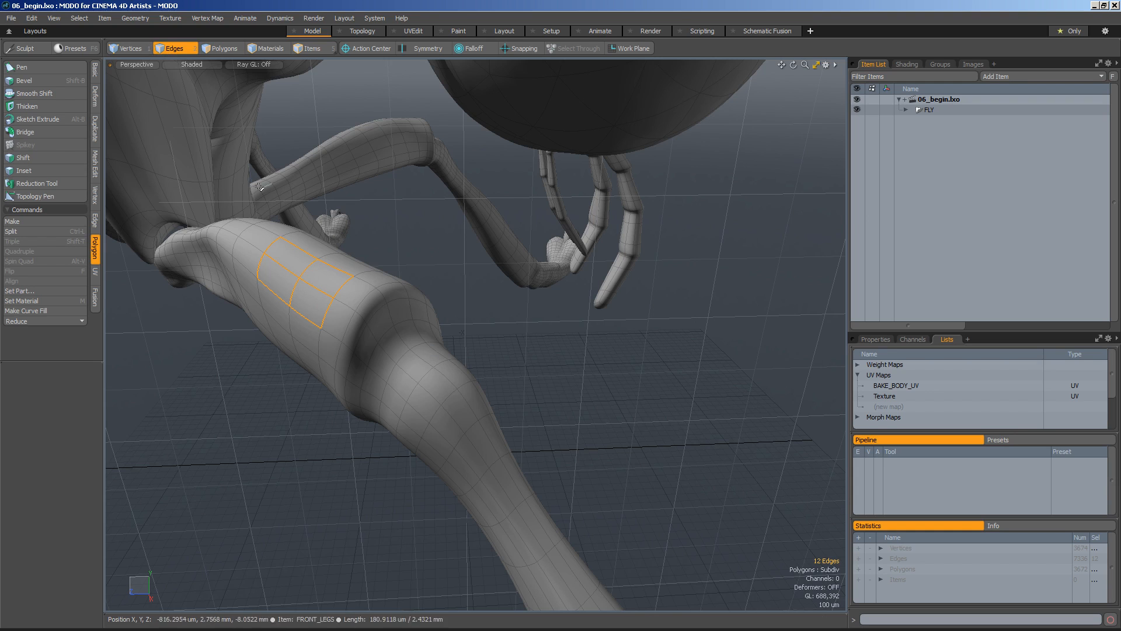
{"action": "left_click", "coordinate": [124, 49], "text": "alt"}
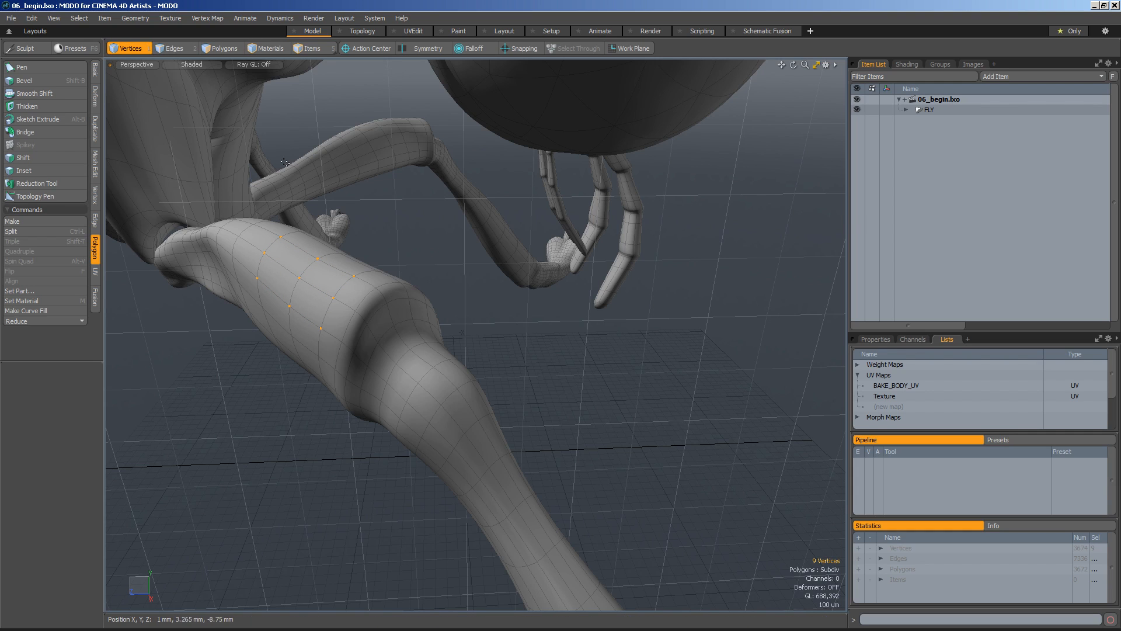
- Return to polygon mode and add the two polygons adjoining the block's lower side to the selection
{"action": "left_click", "coordinate": [224, 48]}
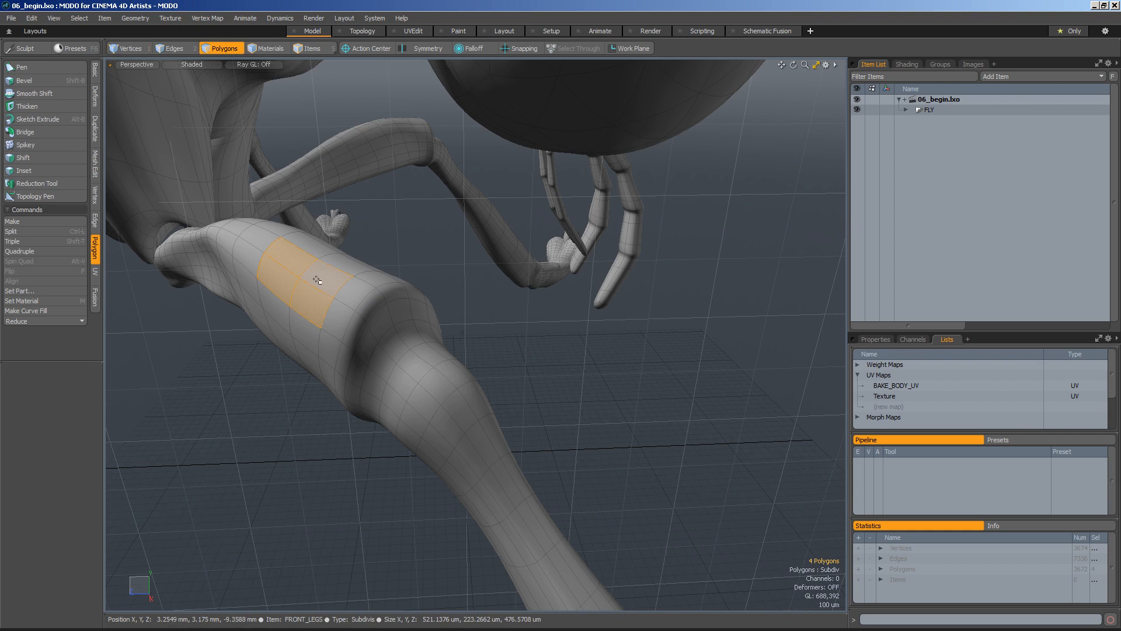
{"action": "mouse_move", "coordinate": [319, 277]}
{"action": "left_mouse_down"}
{"action": "mouse_move", "coordinate": [274, 280]}
{"action": "mouse_move", "coordinate": [288, 256]}
{"action": "mouse_move", "coordinate": [299, 329]}
{"action": "mouse_move", "coordinate": [276, 309]}
{"action": "left_mouse_up"}
{"action": "left_click_drag", "start_coordinate": [361, 303], "coordinate": [321, 260], "text": "alt"}
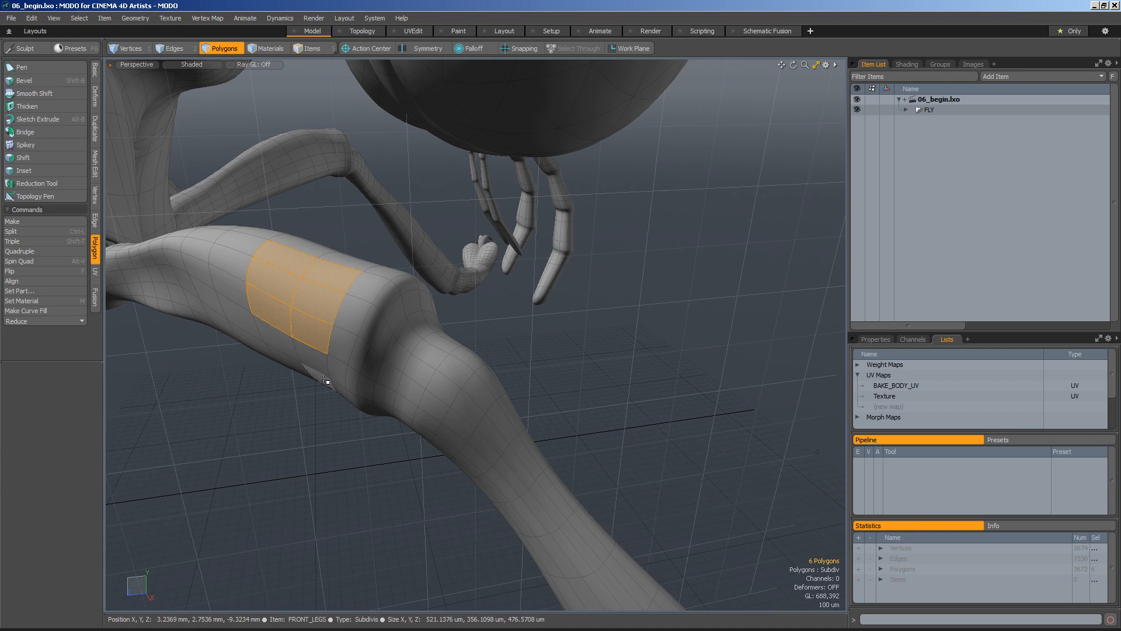
- Review the vertex selection, then replace the edge selection with the two connected edges crossing the middle of the leg block
{"action": "key", "text": "1"}
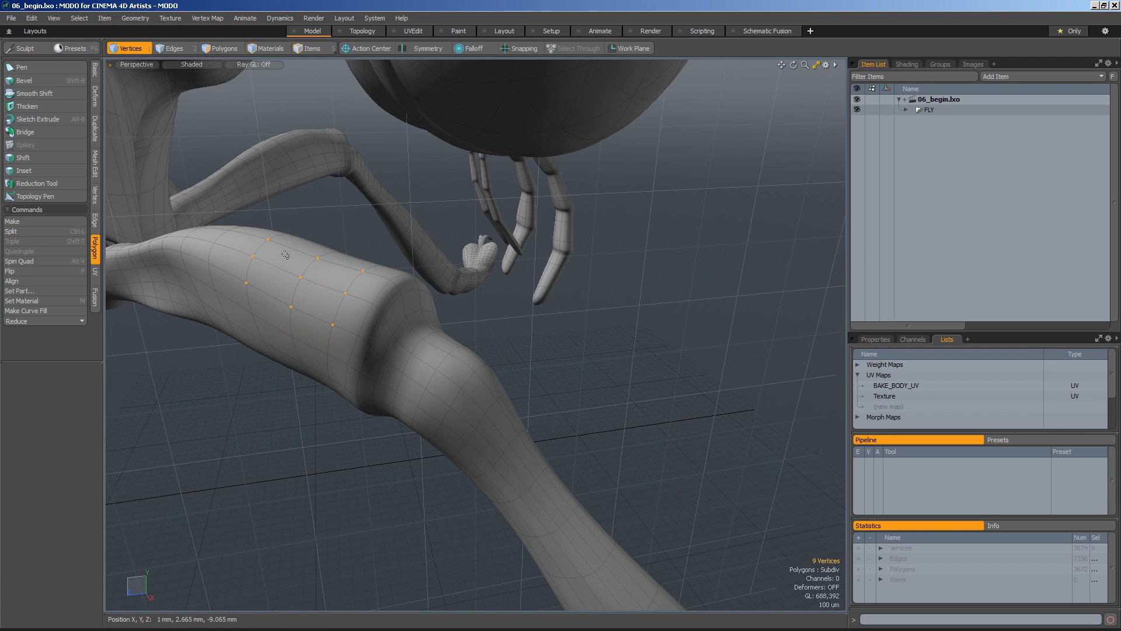
{"action": "left_click", "coordinate": [180, 45]}
{"action": "left_click", "coordinate": [303, 271]}
{"action": "left_click", "coordinate": [296, 286]}
{"action": "left_click", "coordinate": [298, 286]}
{"action": "left_click", "coordinate": [316, 267], "text": "shift"}
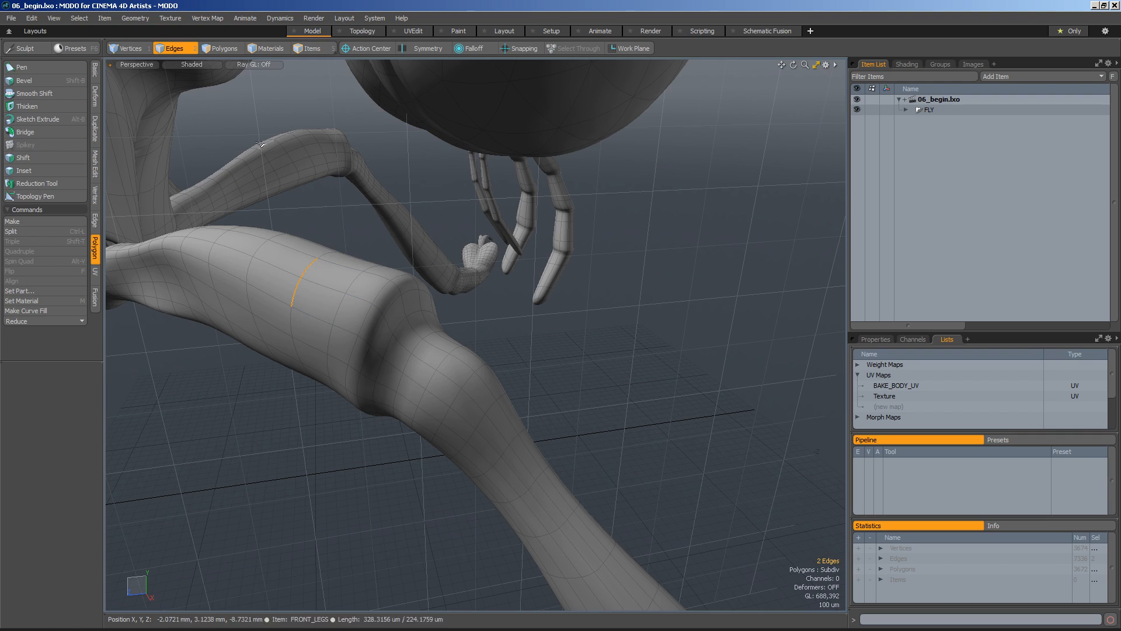
- Return to the six selected leg polygons and apply a Vertex Bevel with a 38 um inset
{"action": "left_click", "coordinate": [224, 48]}
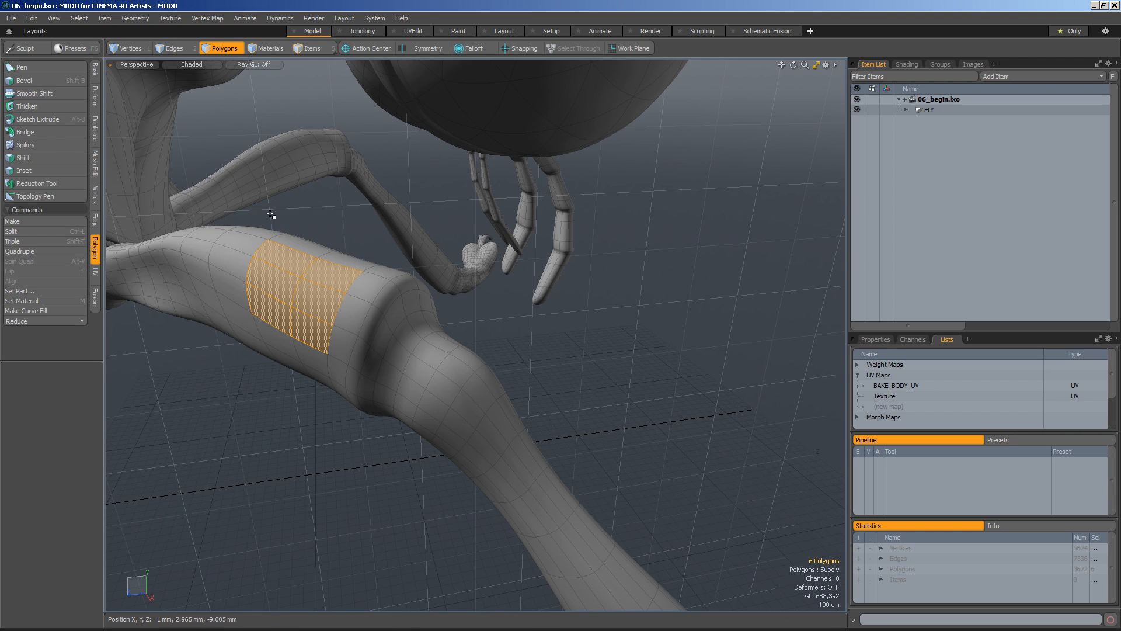
{"action": "left_click", "coordinate": [94, 195]}
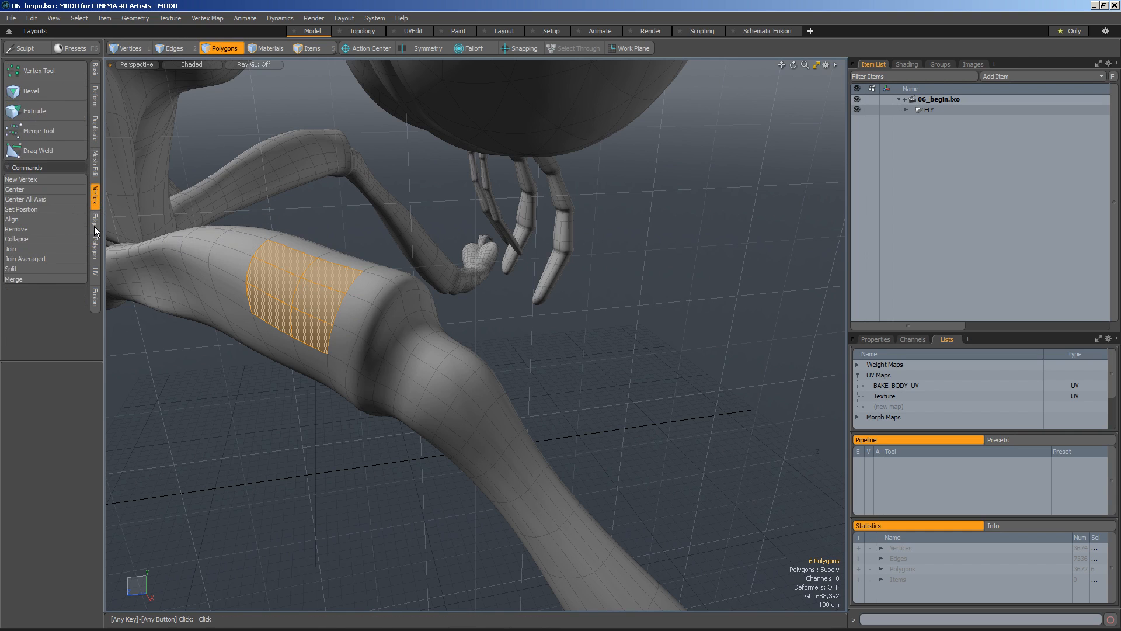
{"action": "left_click", "coordinate": [32, 92]}
{"action": "left_click_drag", "start_coordinate": [315, 292], "coordinate": [266, 265]}
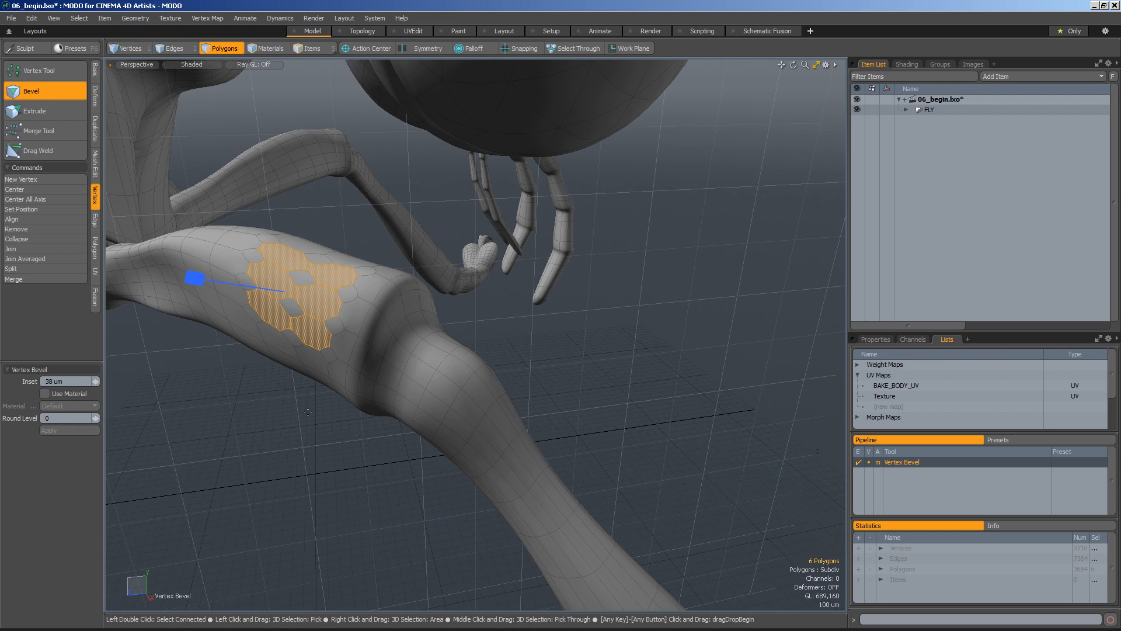
{"action": "scroll", "coordinate": [479, 389], "scroll_direction": "down", "scroll_amount": 5}
{"action": "left_click_drag", "start_coordinate": [480, 388], "coordinate": [506, 409], "text": "alt"}
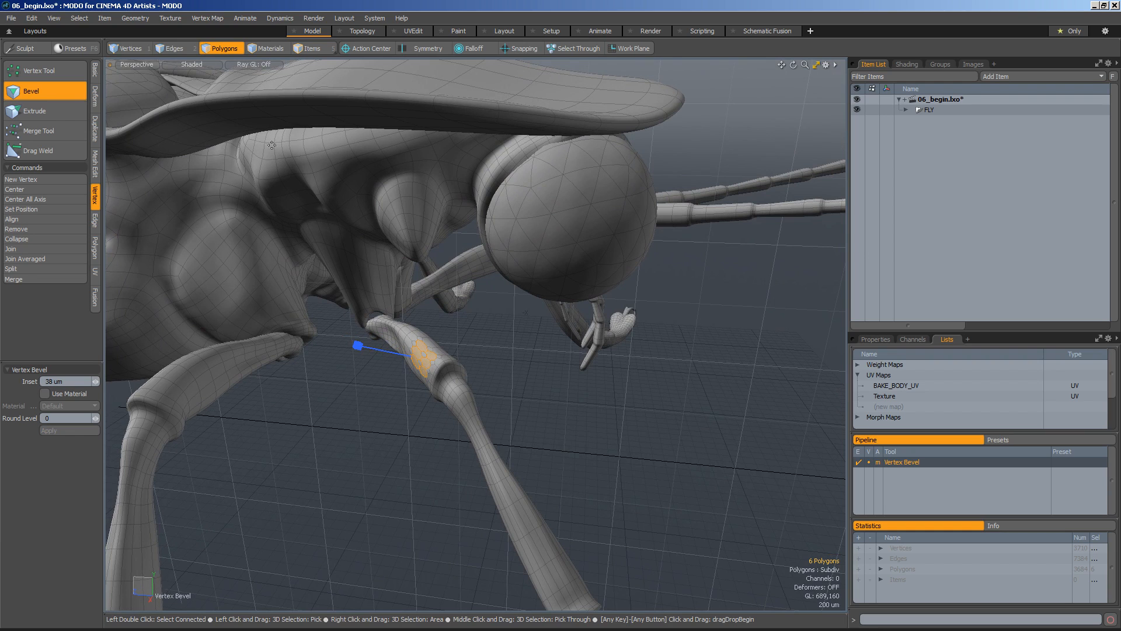